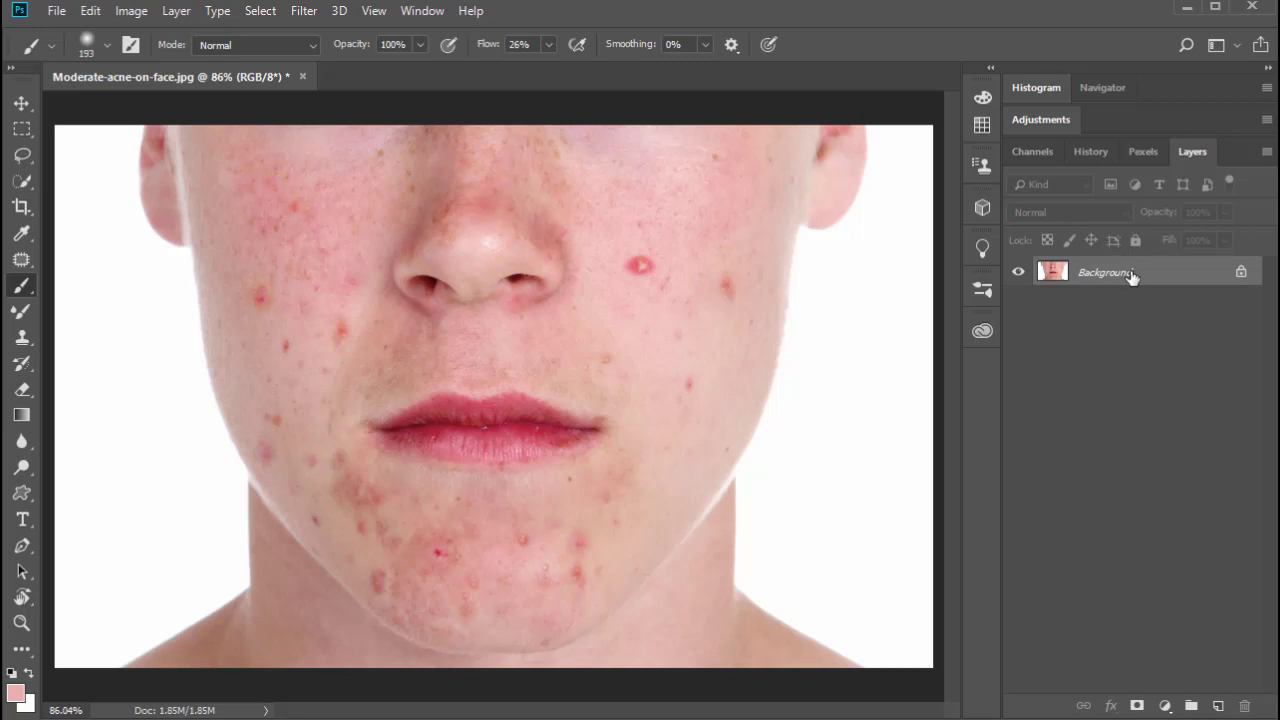
Step: Duplicate the Background layer and toggle the copy's visibility to compare it with the original
key(ctrl+j)
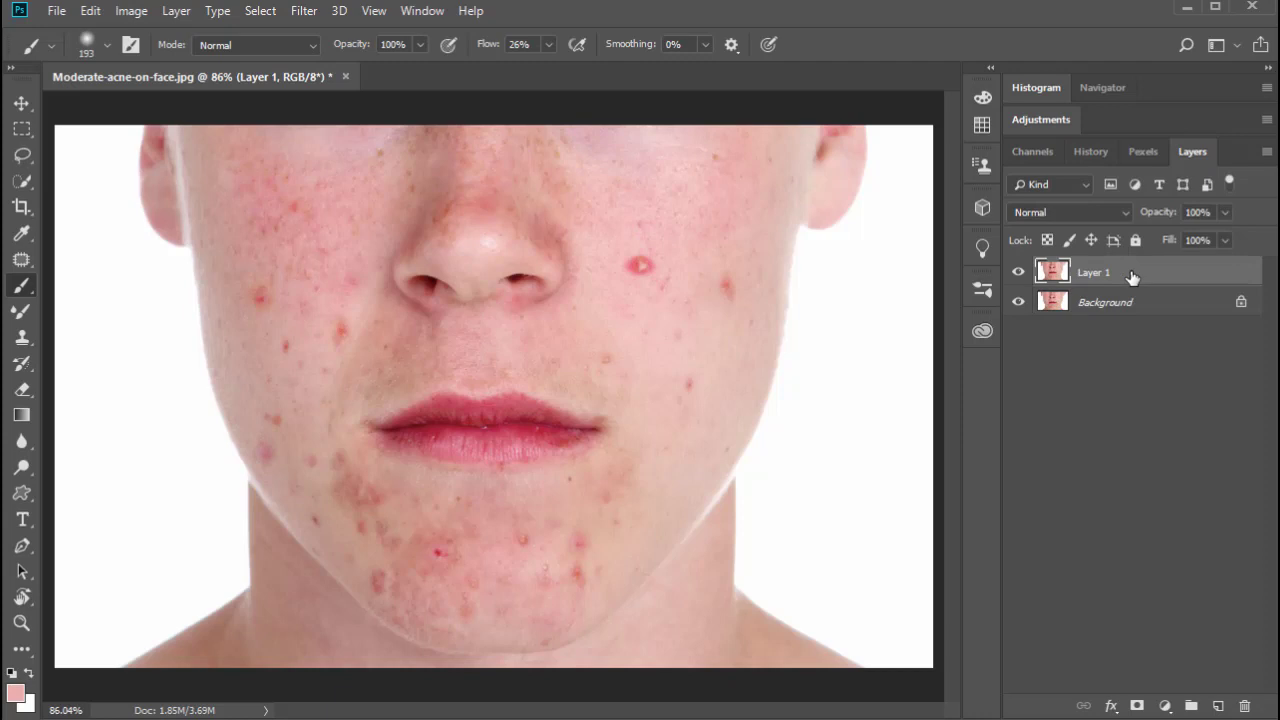
click(1018, 272)
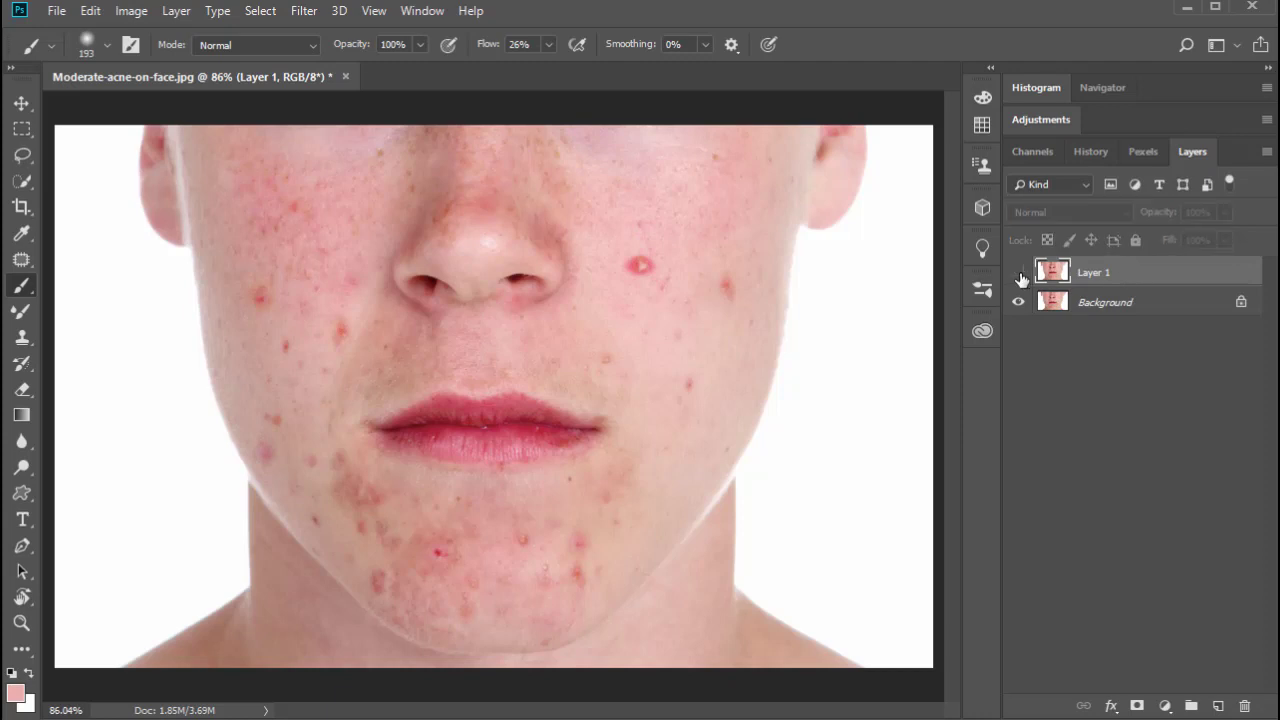
click(1018, 272)
click(1018, 272)
click(1018, 272)
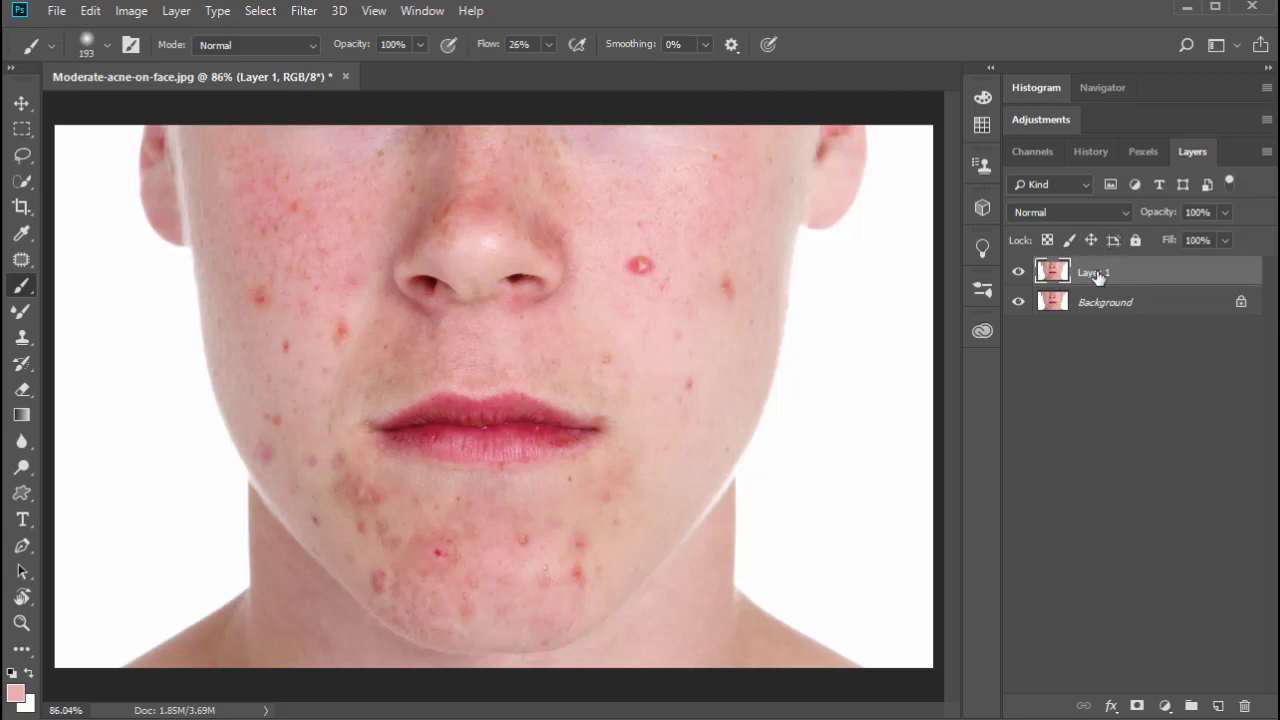
Step: Add a Black & White adjustment layer above Layer 1 and preview the photo with and without it
click(1048, 120)
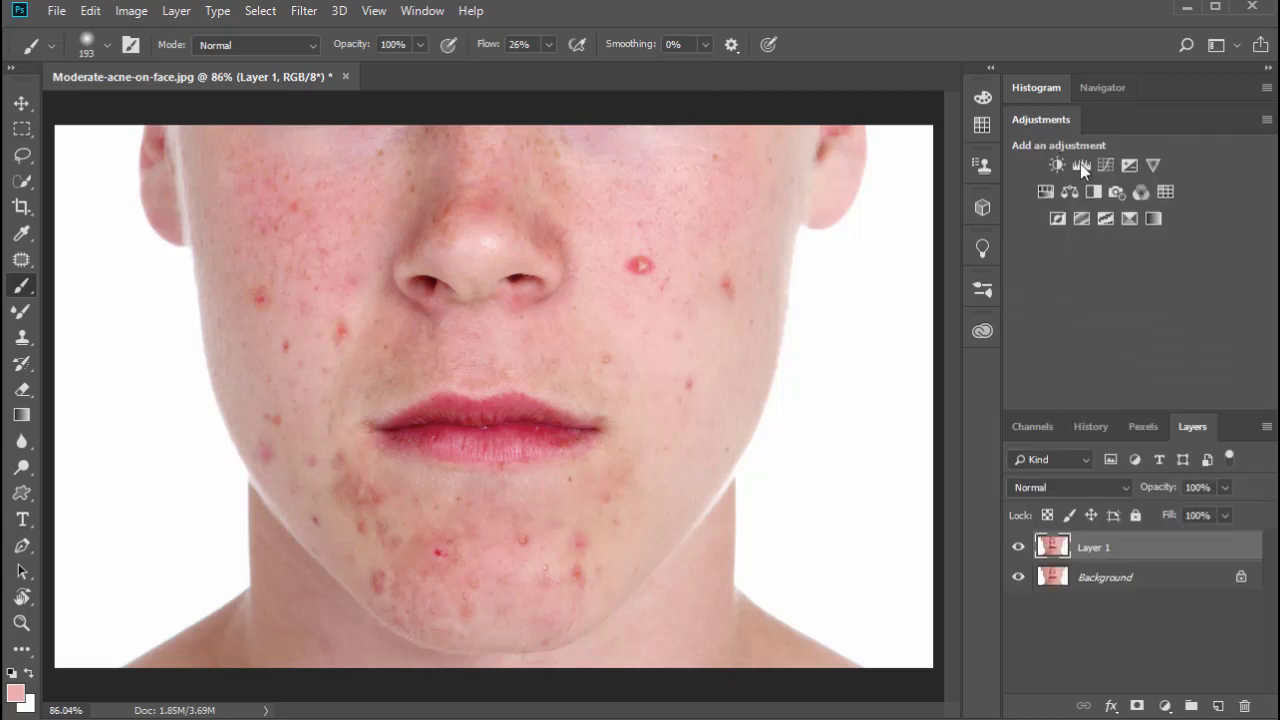
click(418, 10)
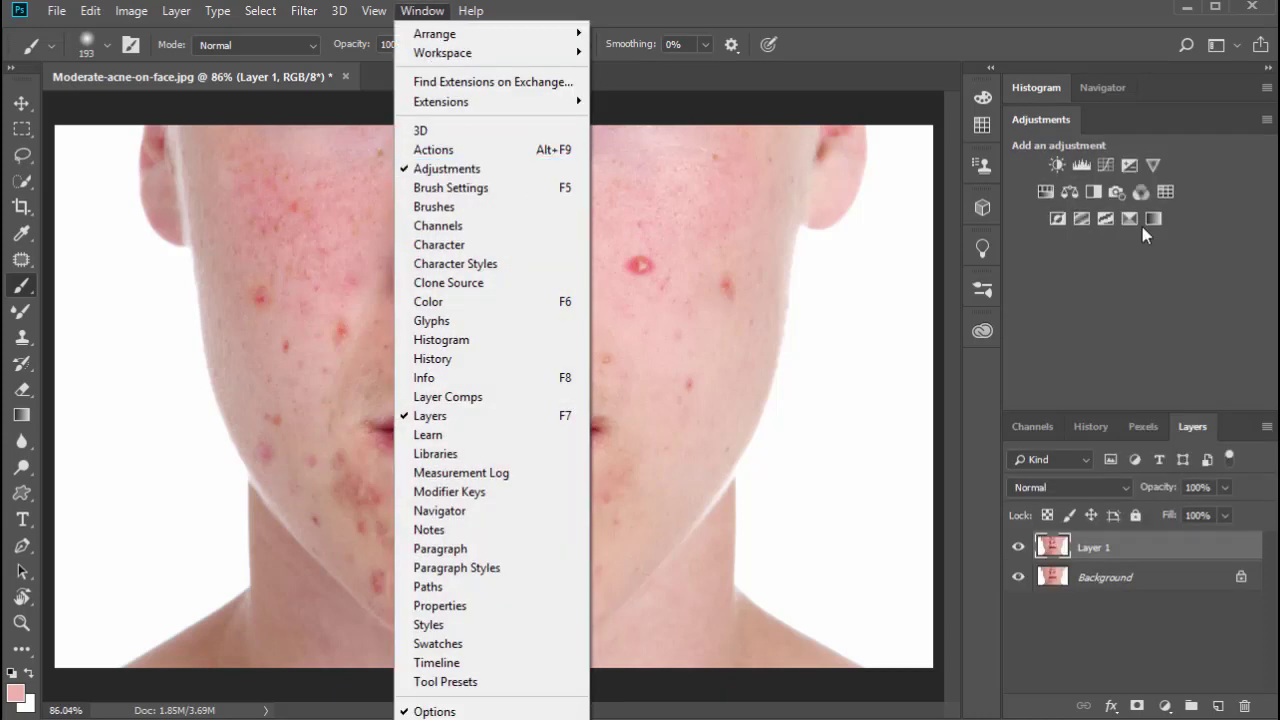
click(1157, 231)
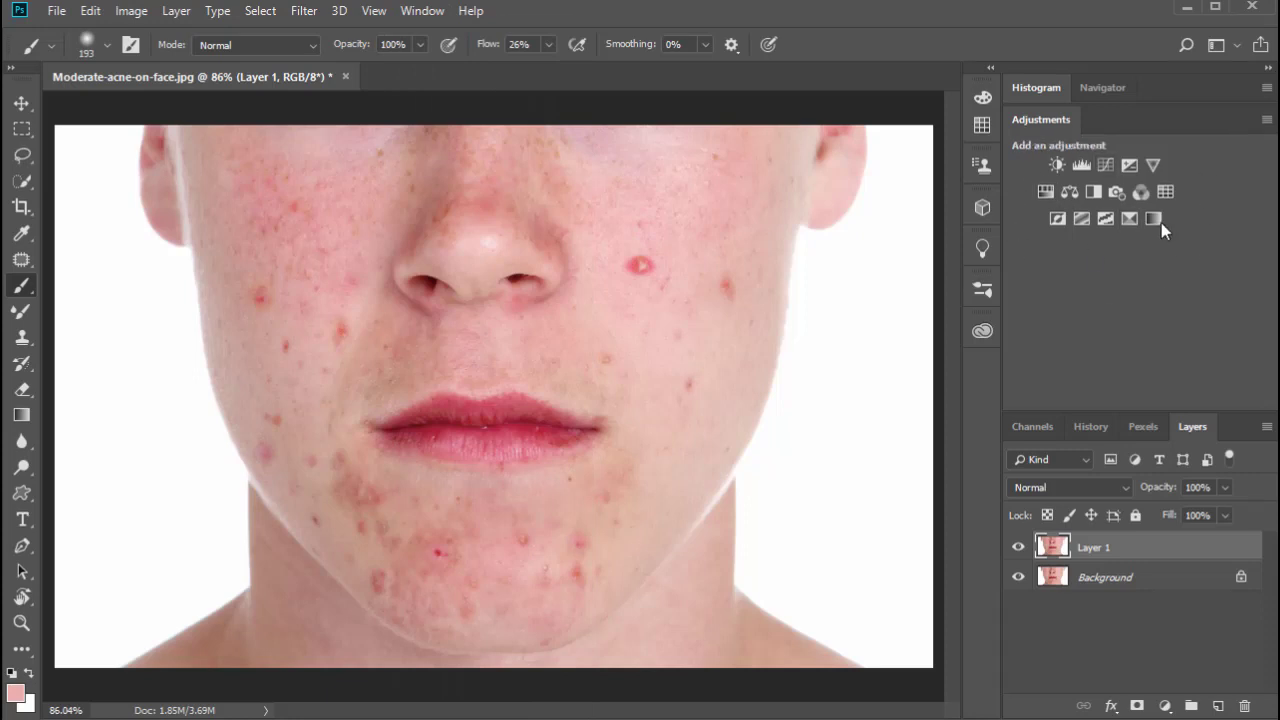
click(1093, 193)
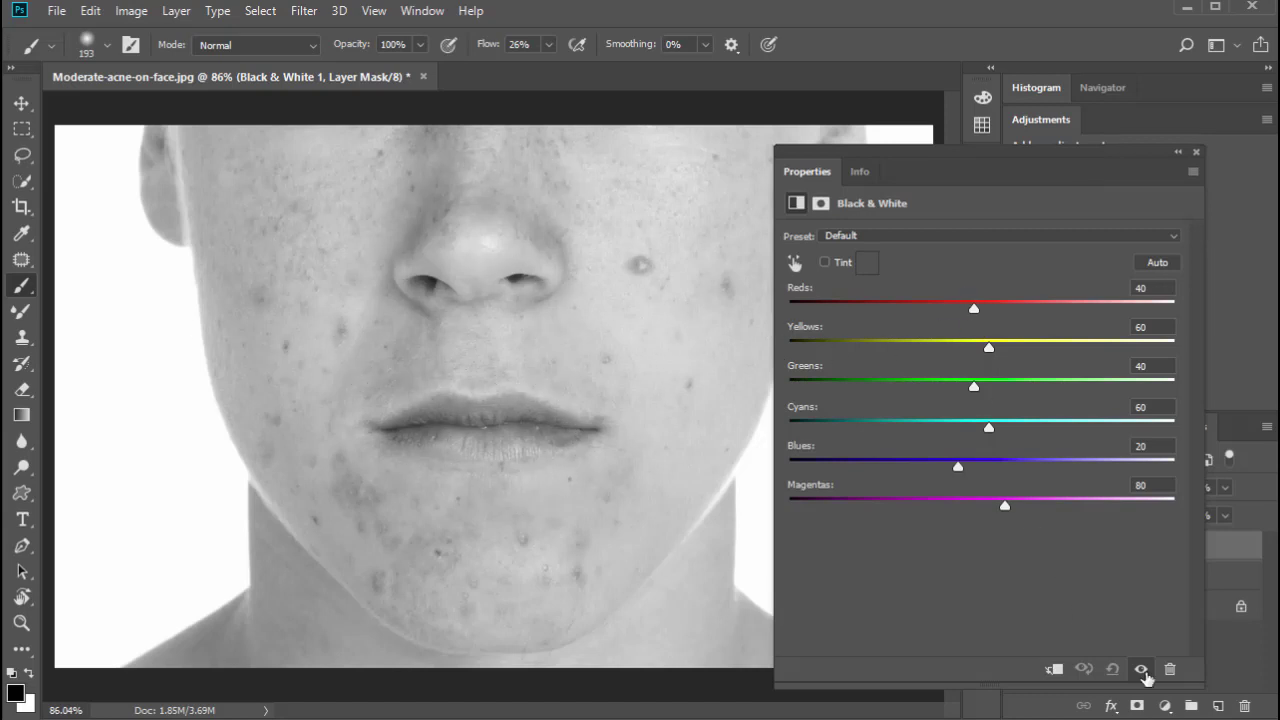
click(1141, 669)
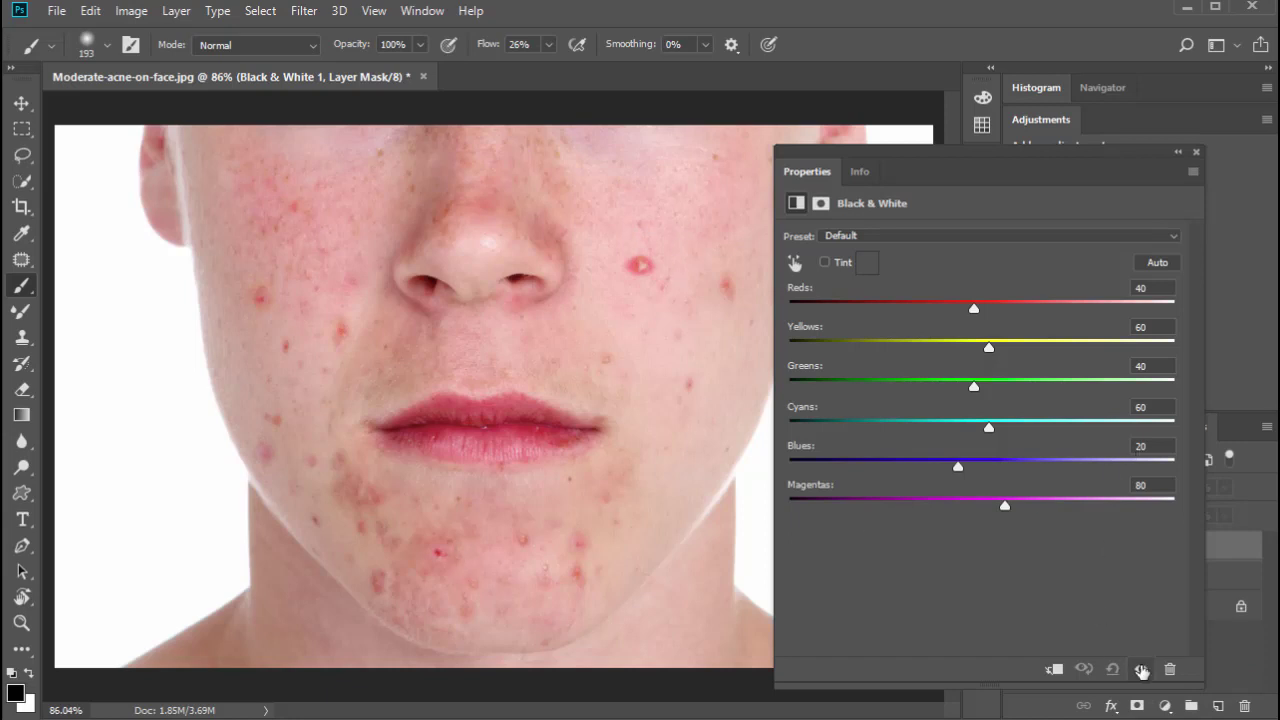
click(1141, 669)
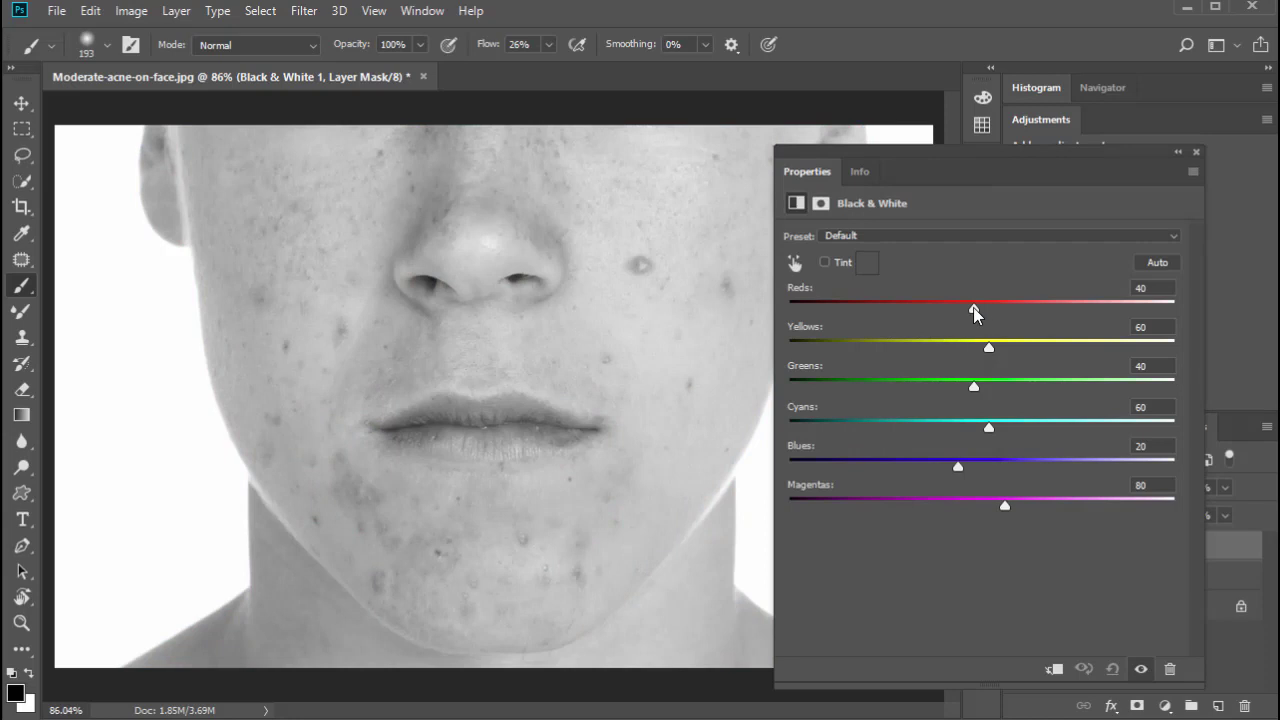
Step: Raise the Black & White adjustment's Reds to 111 and compare the skin with the adjustment hidden and shown
drag(975, 313, 1031, 317)
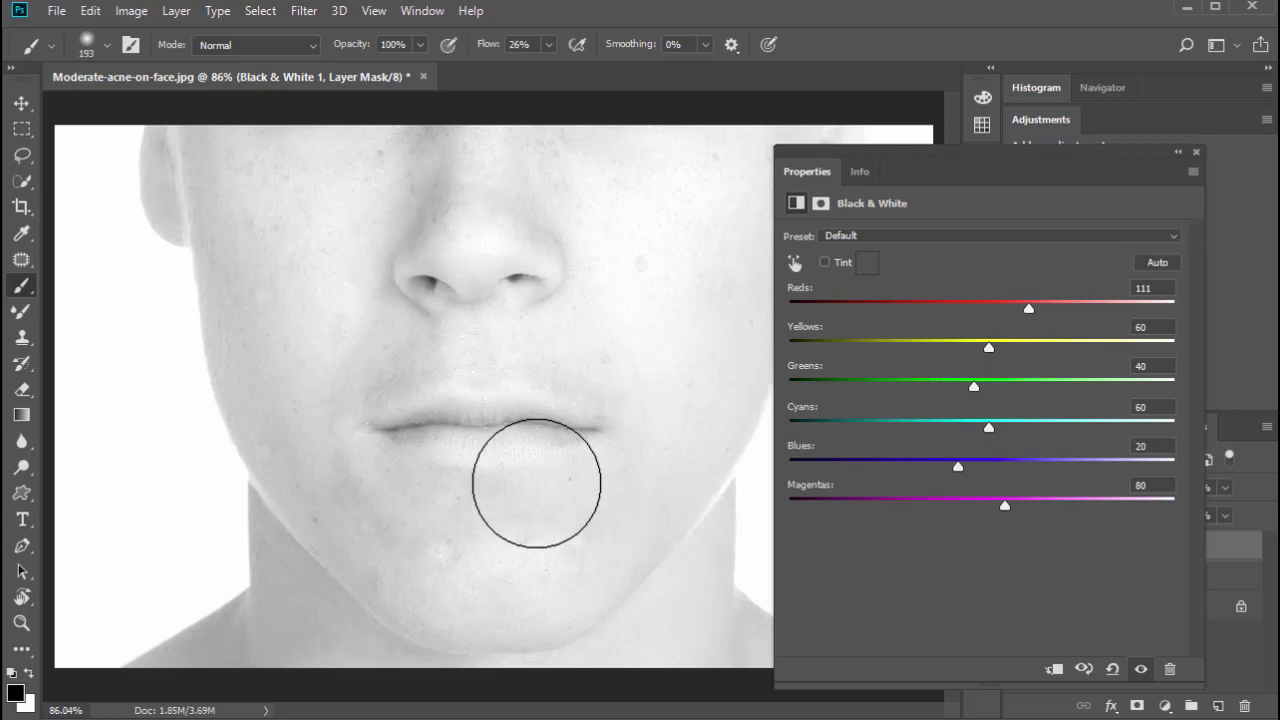
click(1197, 156)
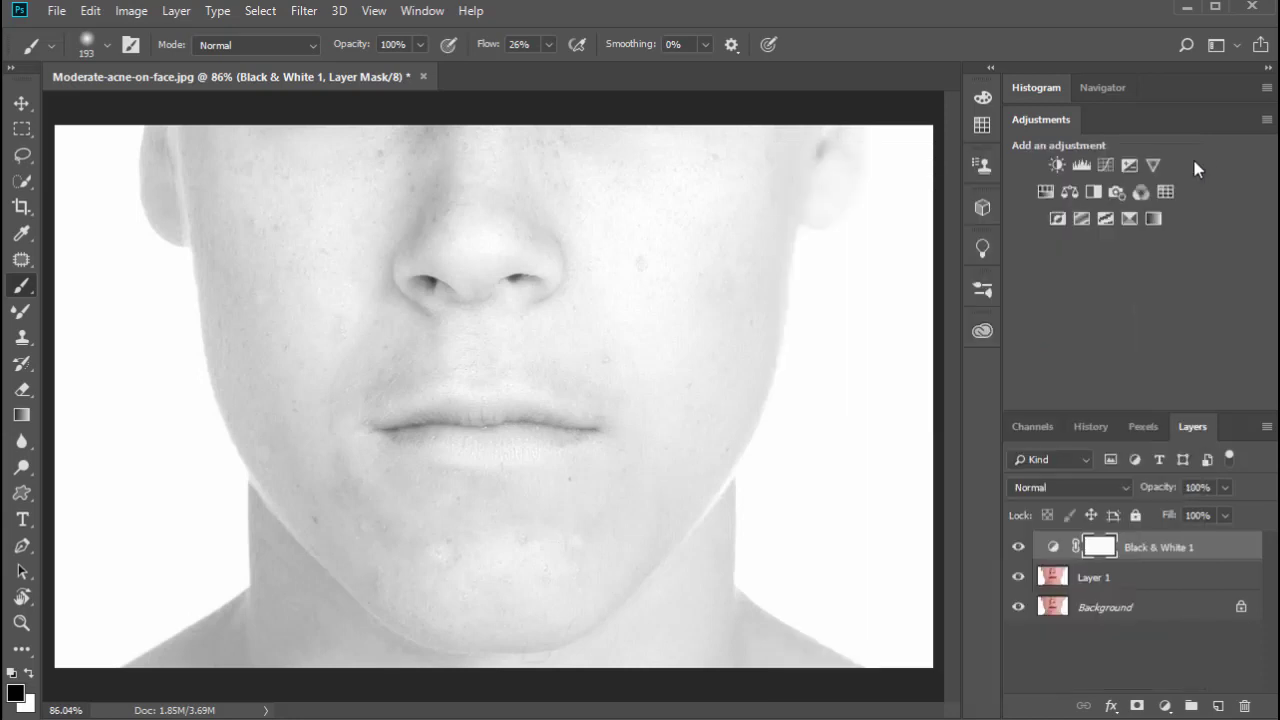
click(1021, 548)
click(1021, 548)
click(1019, 547)
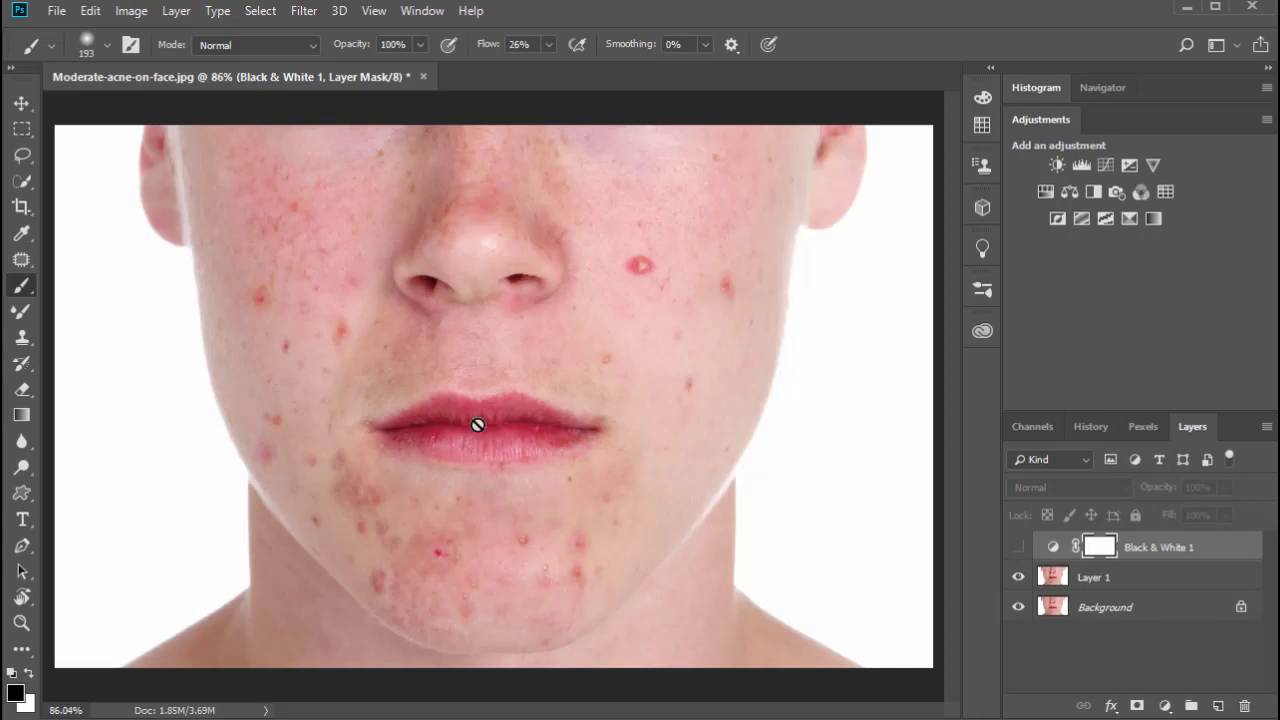
click(1019, 547)
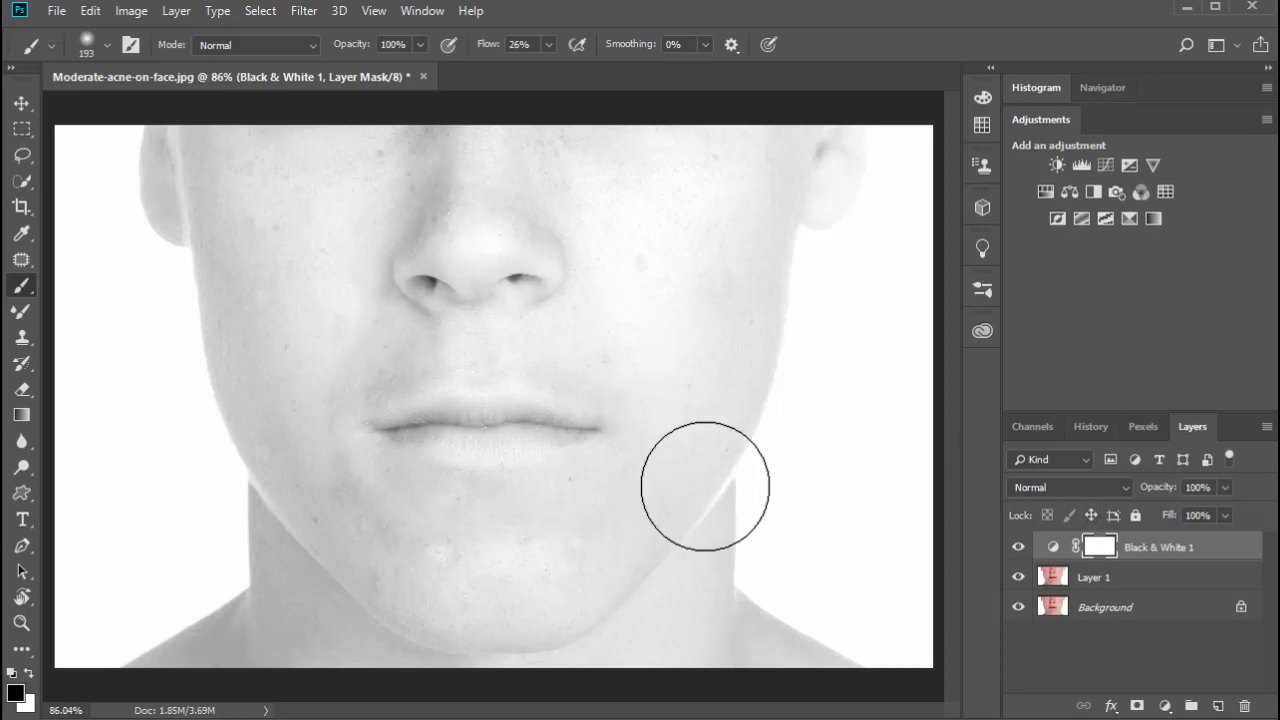
Step: Set the Black & White 1 layer's blend mode to Soft Light and compare the face with the layer hidden and shown
click(1074, 487)
click(977, 487)
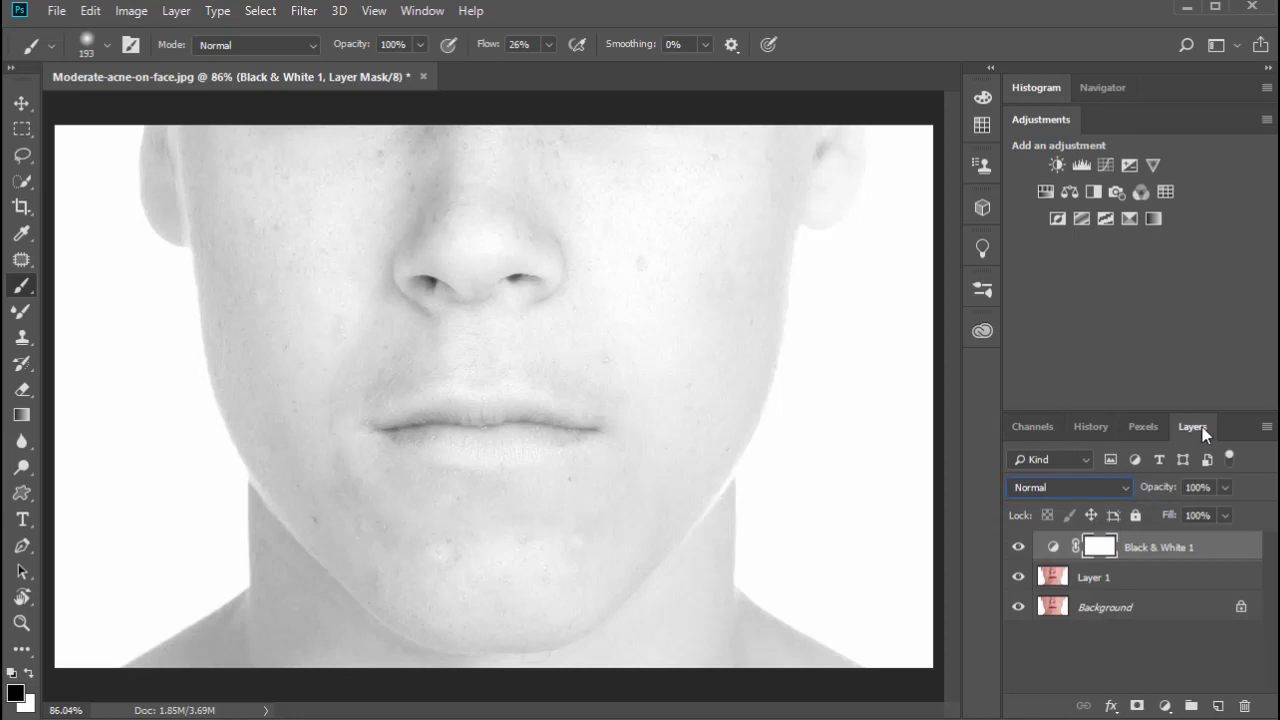
drag(1203, 432, 850, 95)
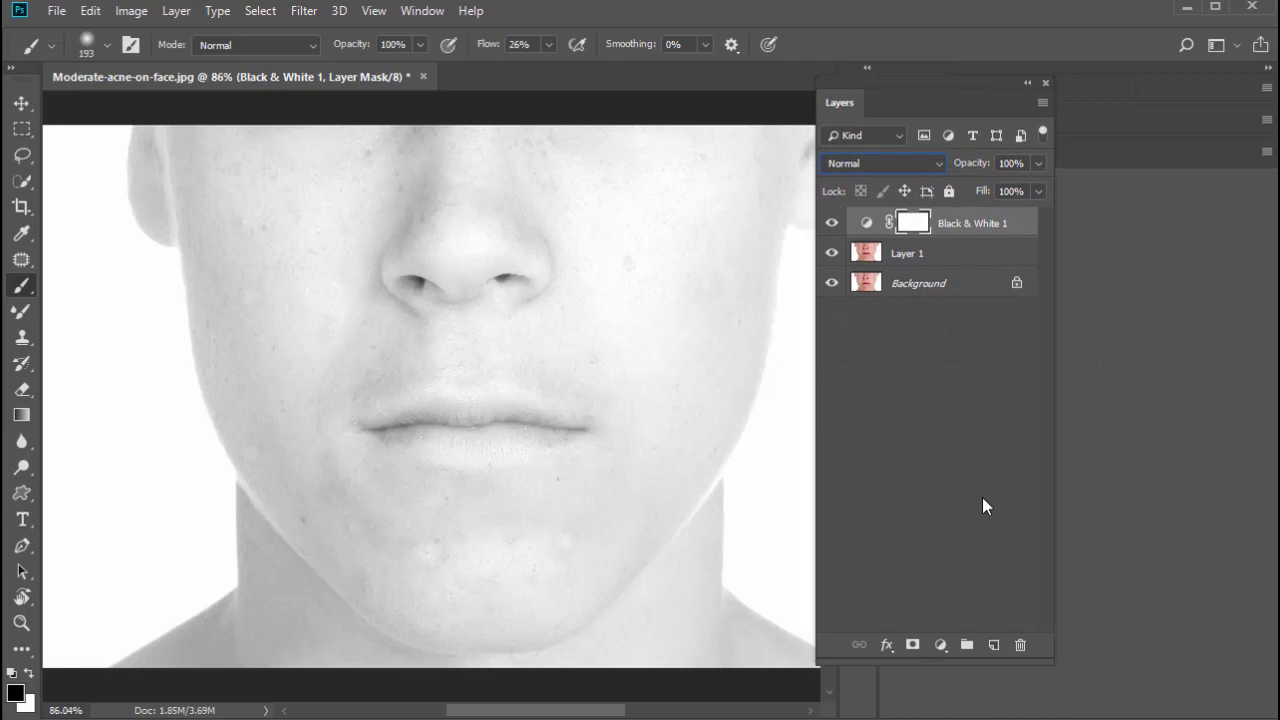
click(886, 163)
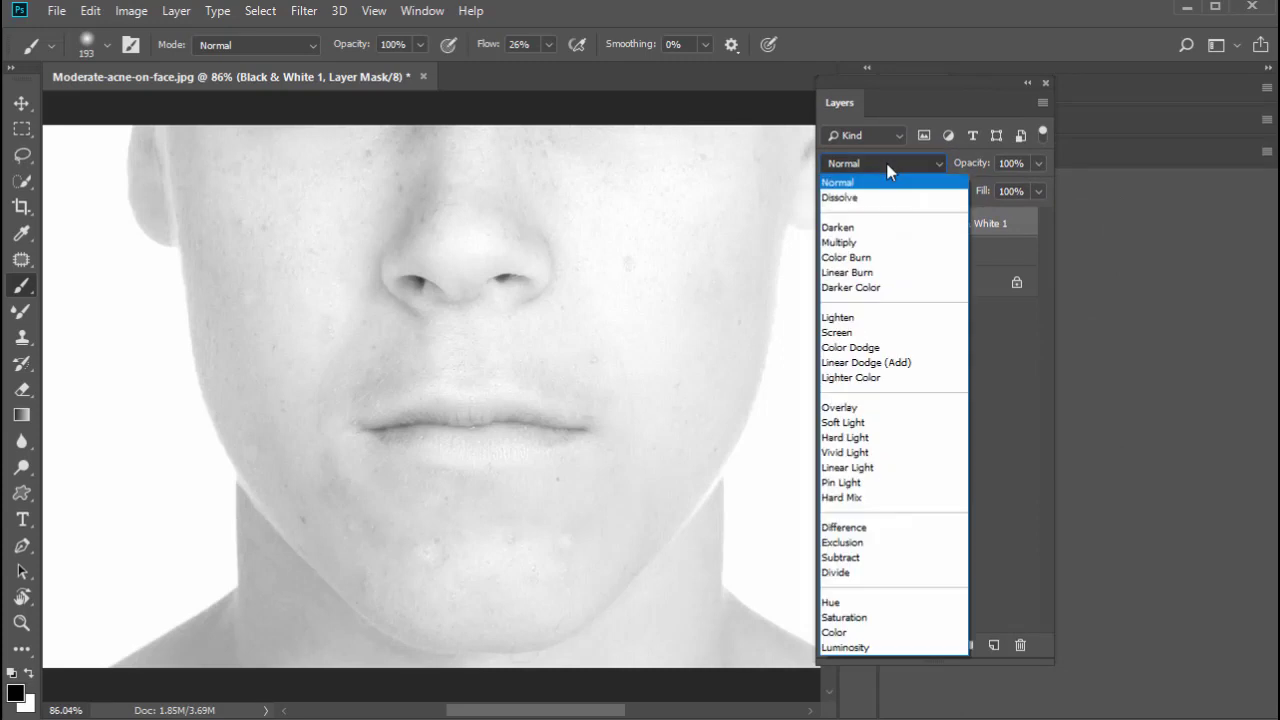
click(872, 425)
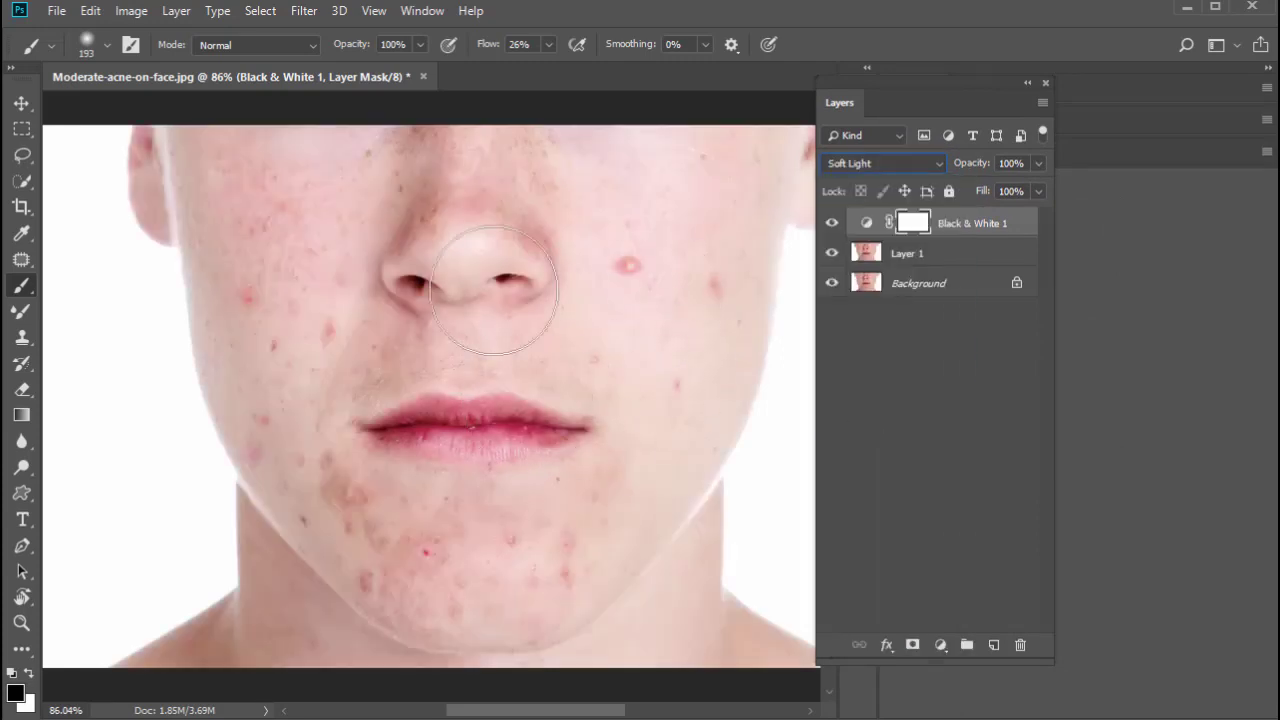
click(832, 224)
click(832, 224)
click(832, 224)
click(832, 224)
click(832, 224)
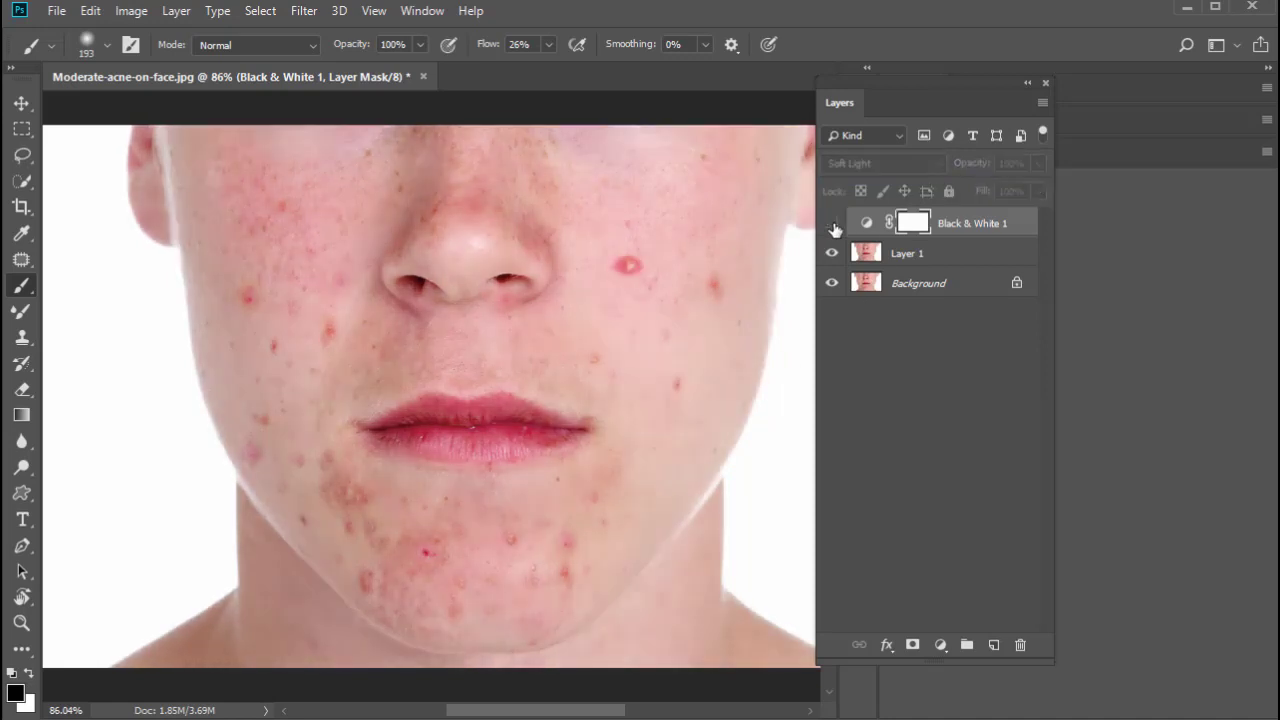
click(832, 224)
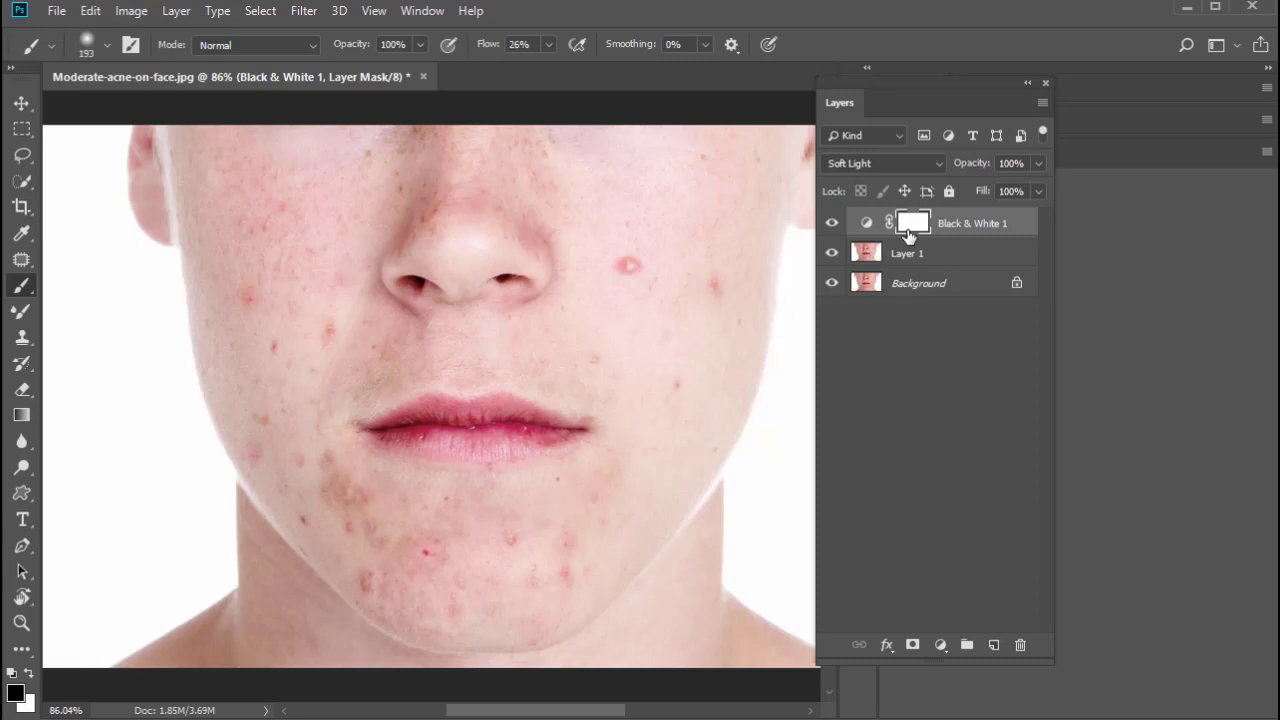
Step: Redock the Layers panel as the first in its group and merge the Black & White 1 adjustment down into Layer 1
drag(836, 97, 1080, 151)
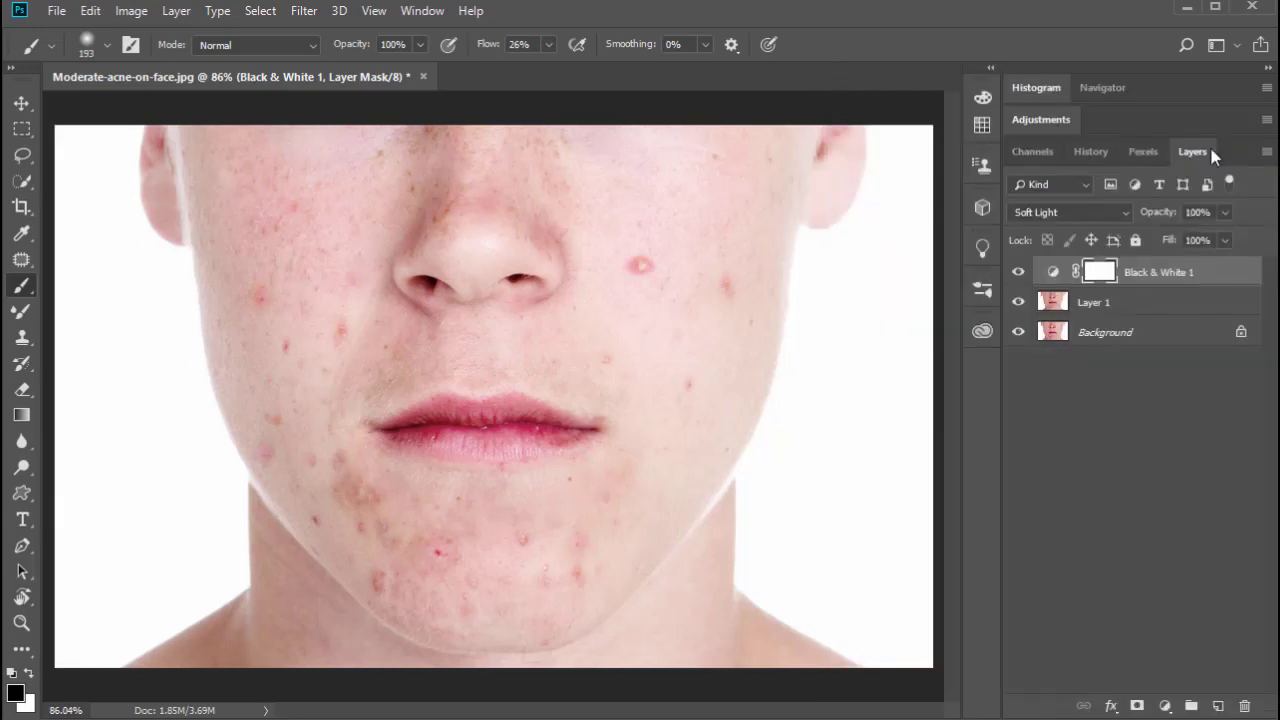
drag(1192, 151, 1025, 151)
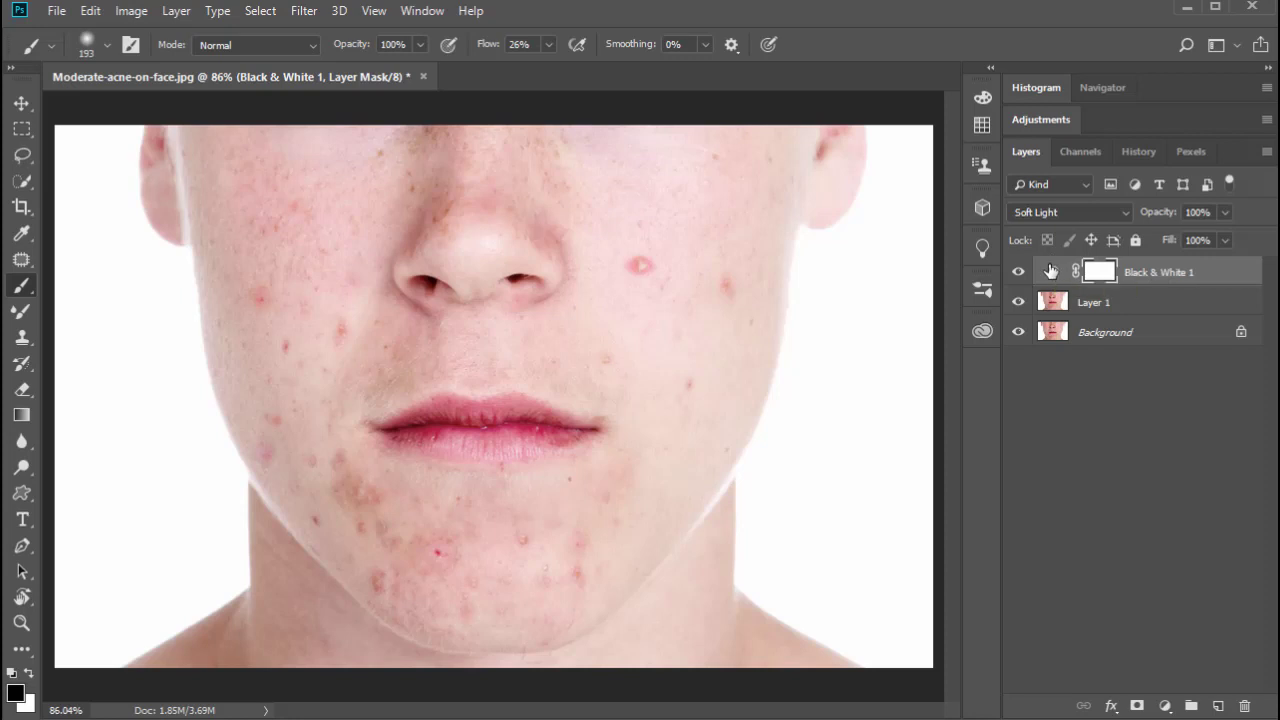
key(Delete)
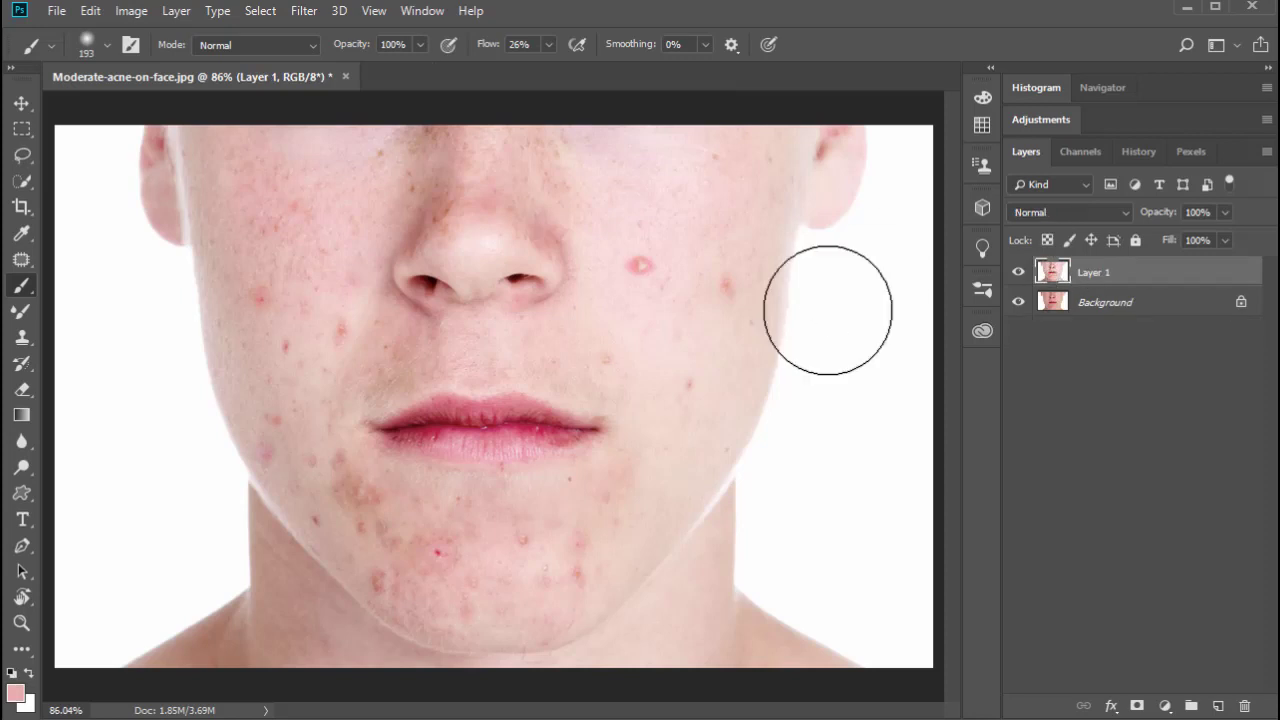
click(1019, 272)
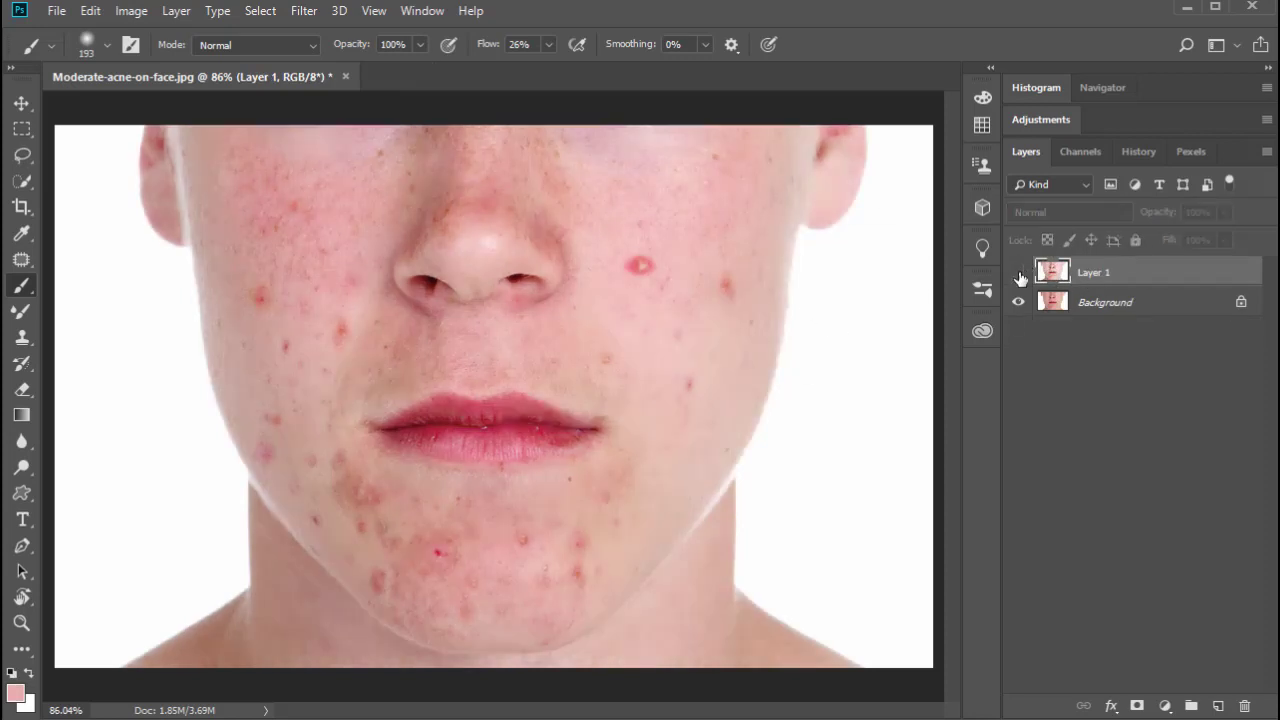
click(1019, 274)
click(1019, 274)
click(1019, 274)
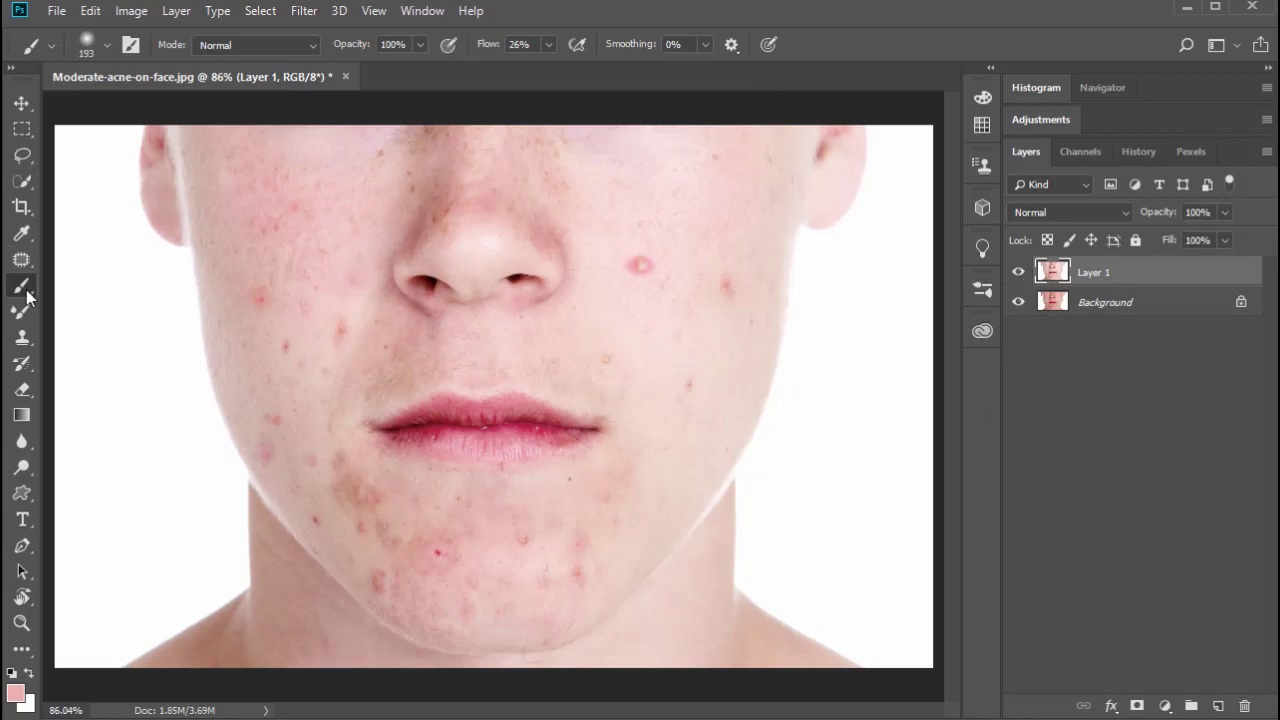
Step: Choose the Spot Healing Brush and give it a 43 px size with 0% hardness
click(22, 260)
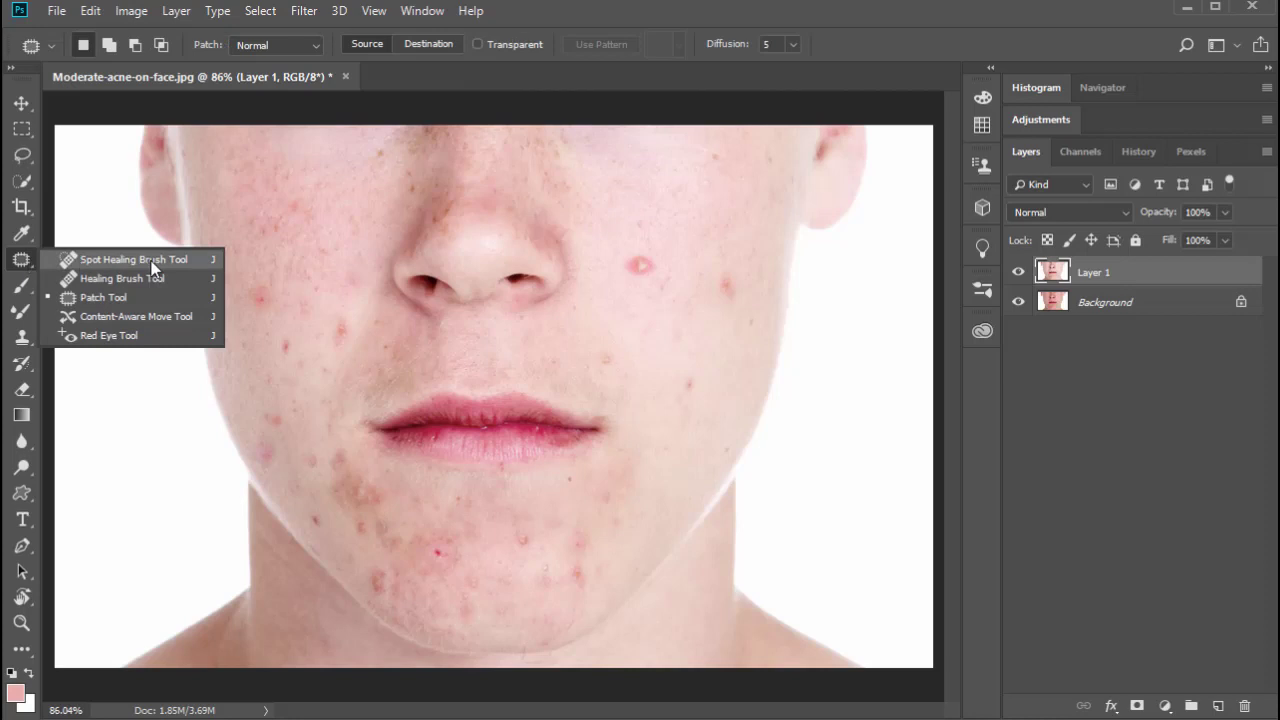
click(151, 260)
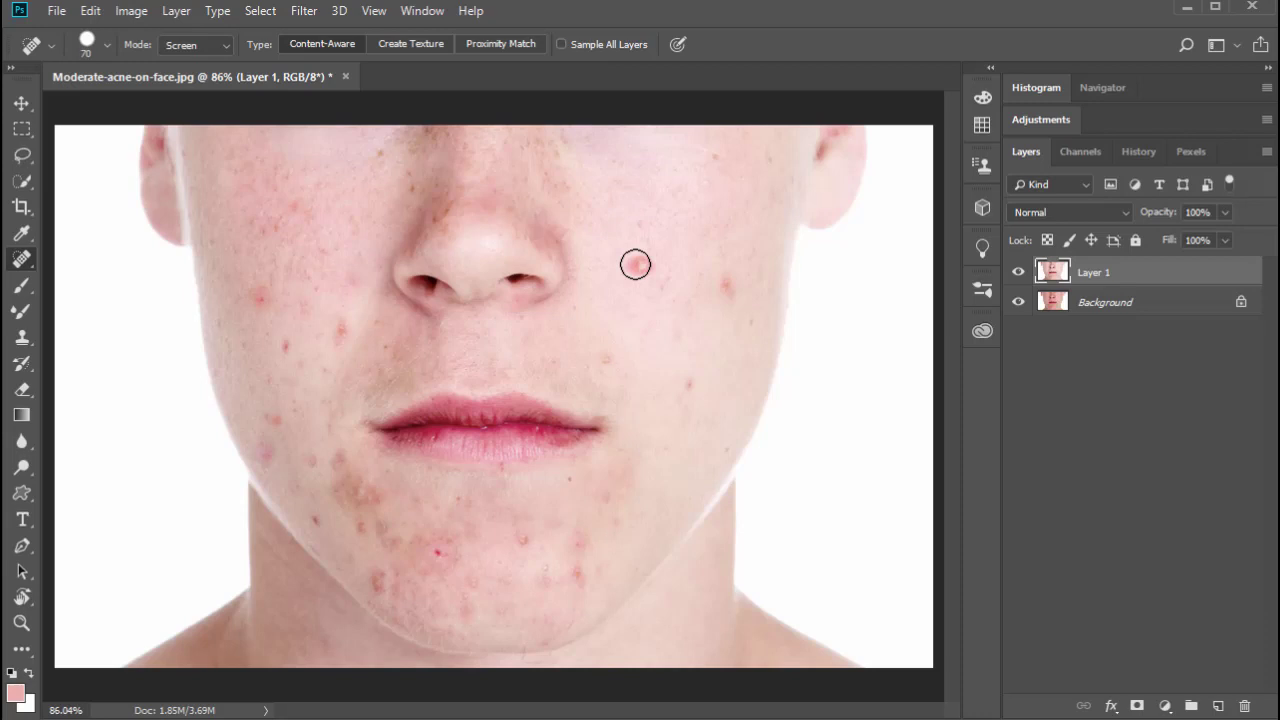
key(bracketright)
key(bracketright)
key(bracketright)
key(bracketright)
key(bracketright)
key(bracketleft)
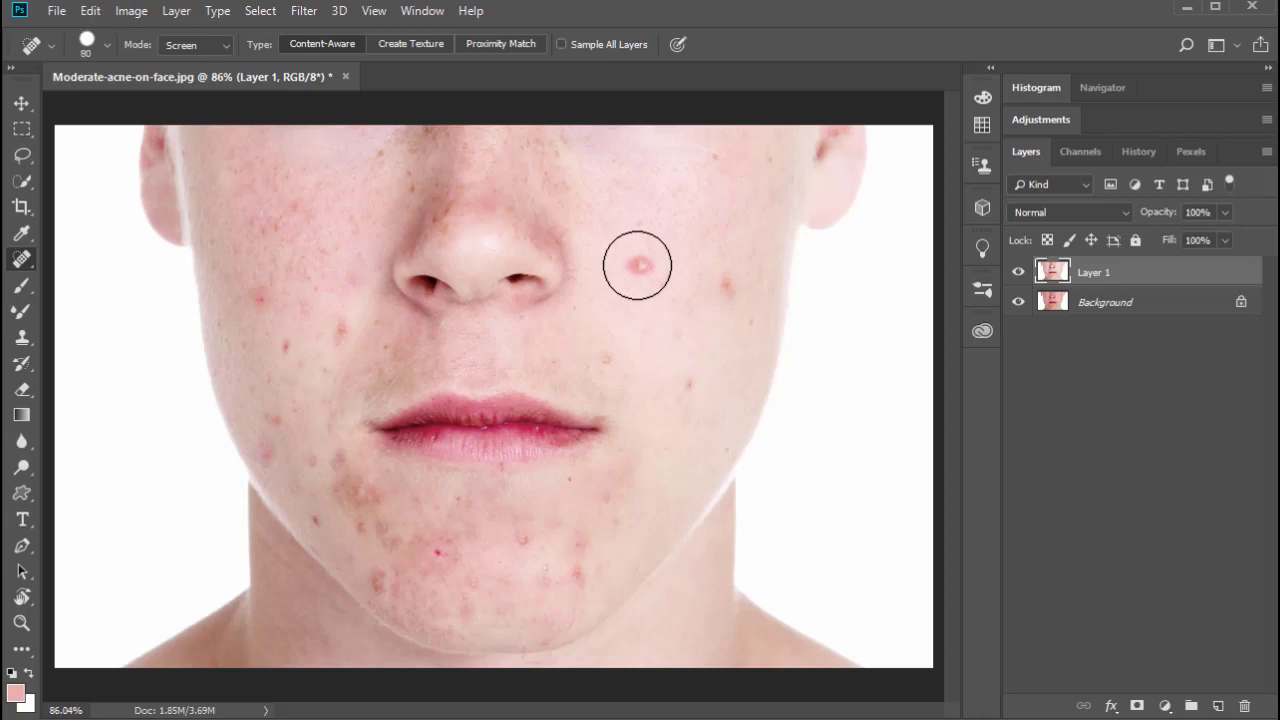
right_click(641, 265)
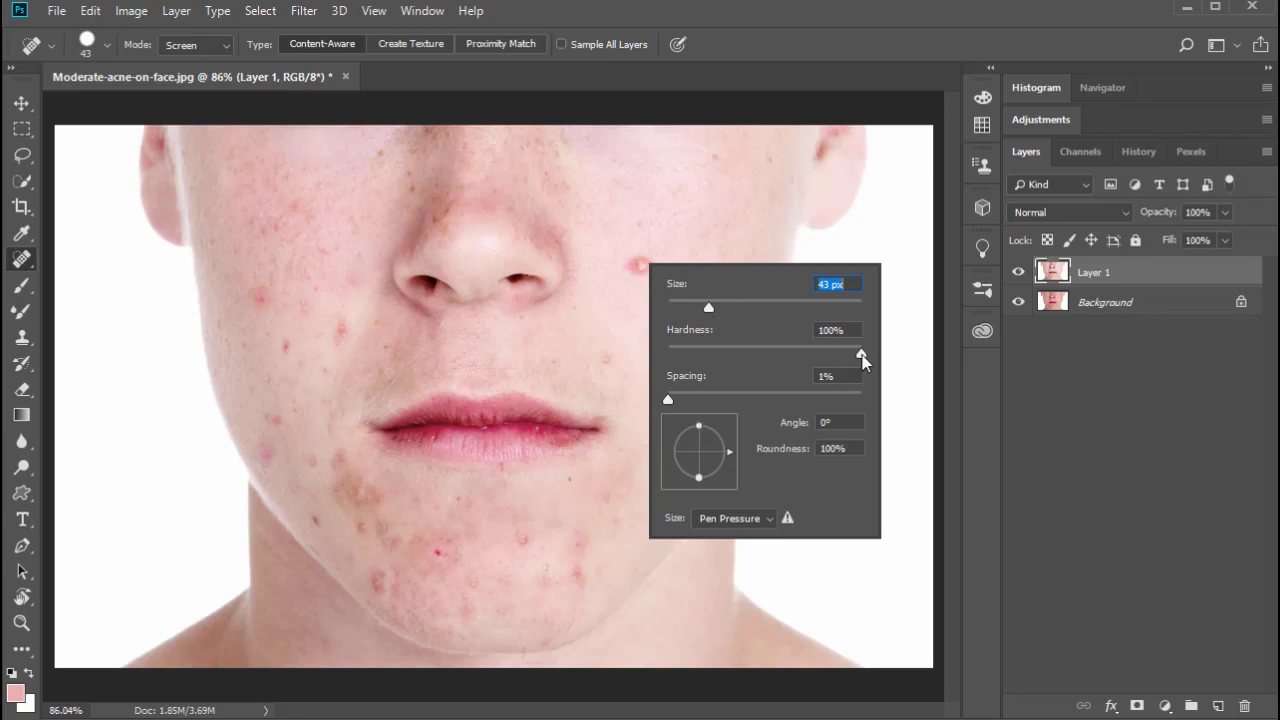
drag(862, 355, 659, 366)
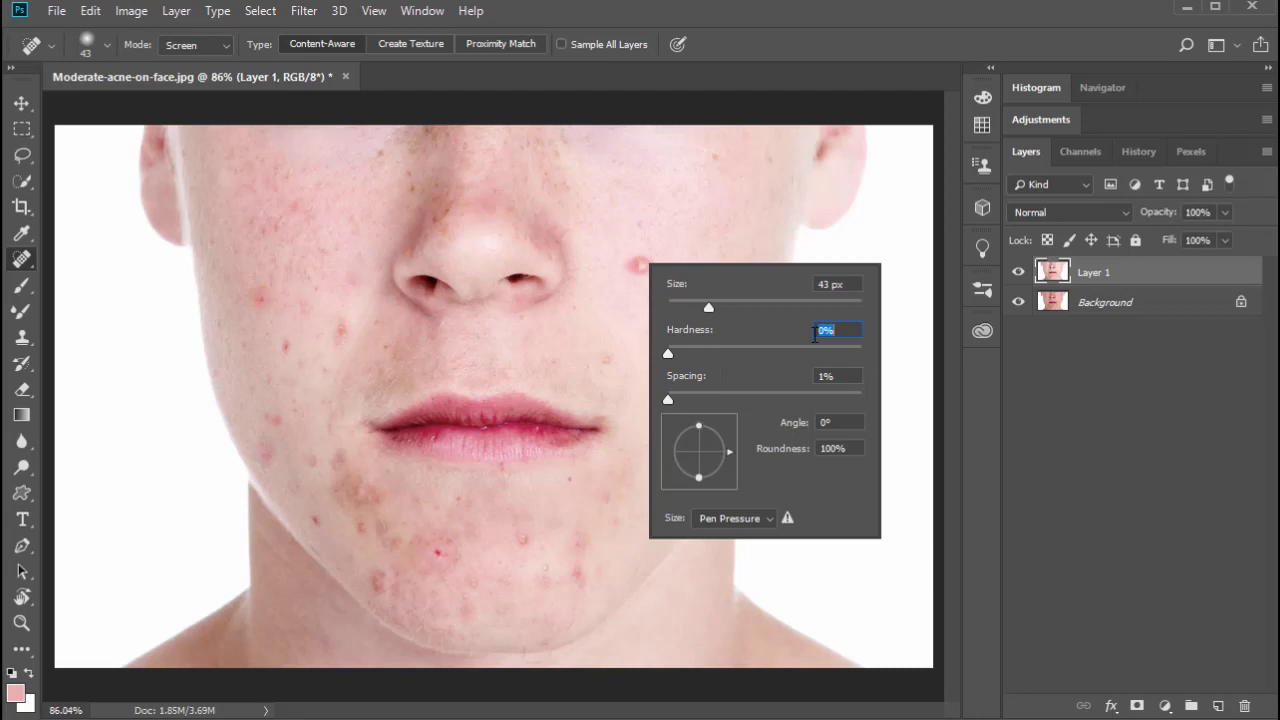
click(728, 78)
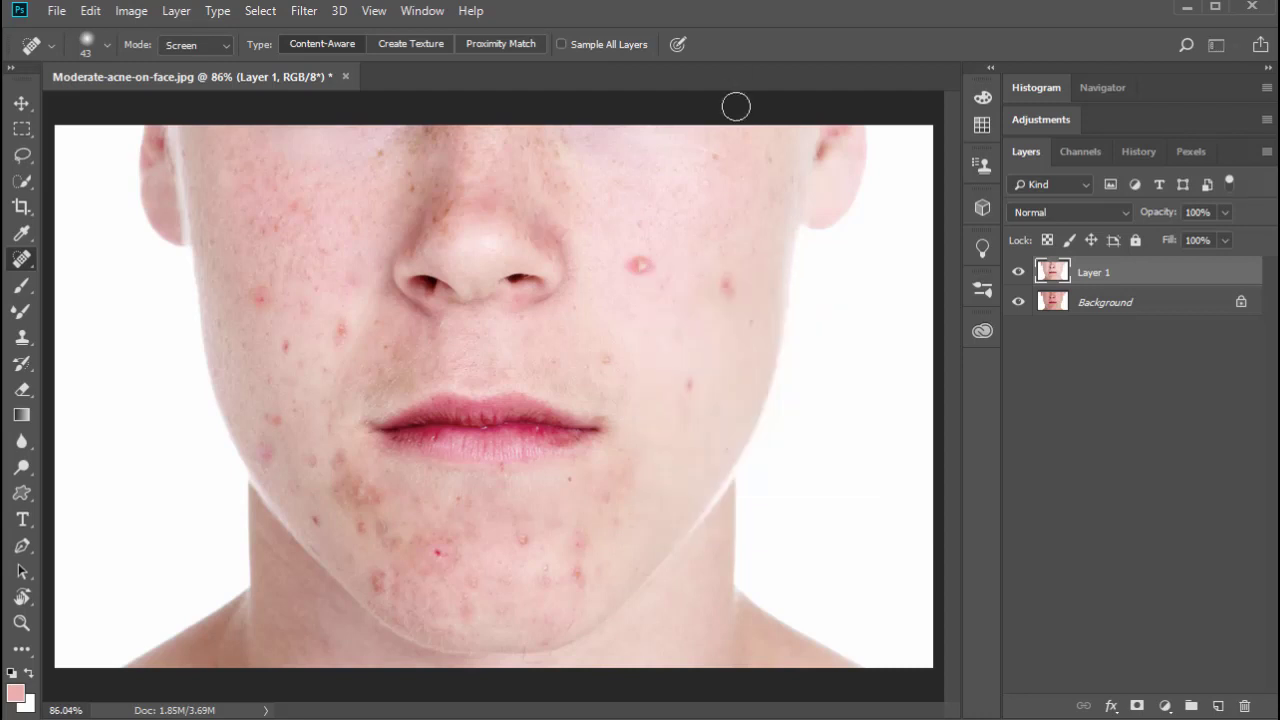
Step: Heal the large red spot and the smaller blemishes on the cheek in the right half of the photo
click(647, 267)
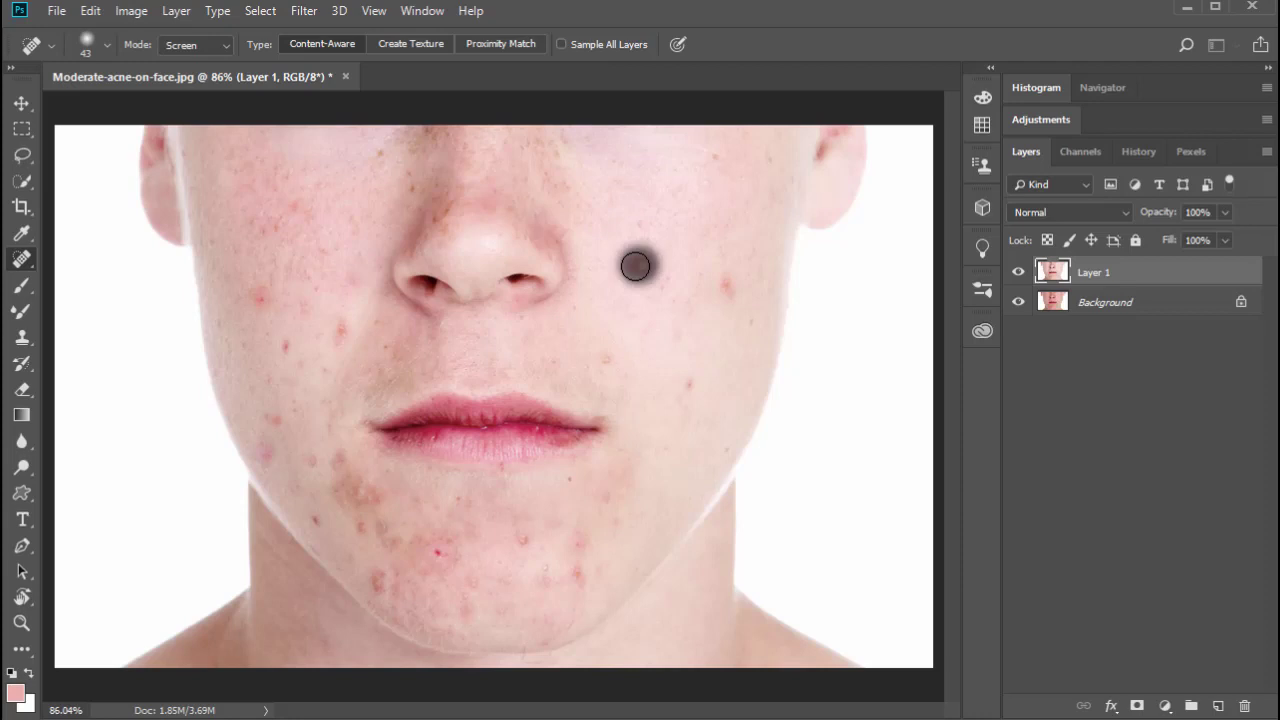
click(726, 288)
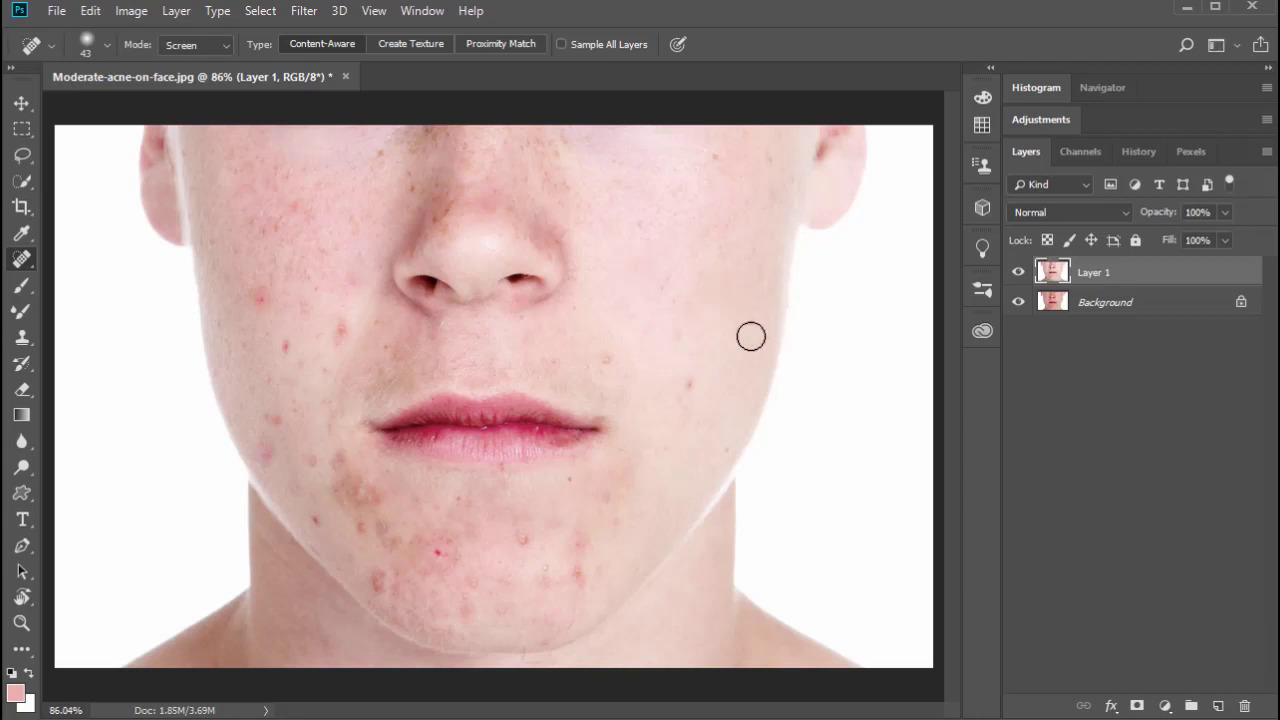
click(693, 382)
click(605, 358)
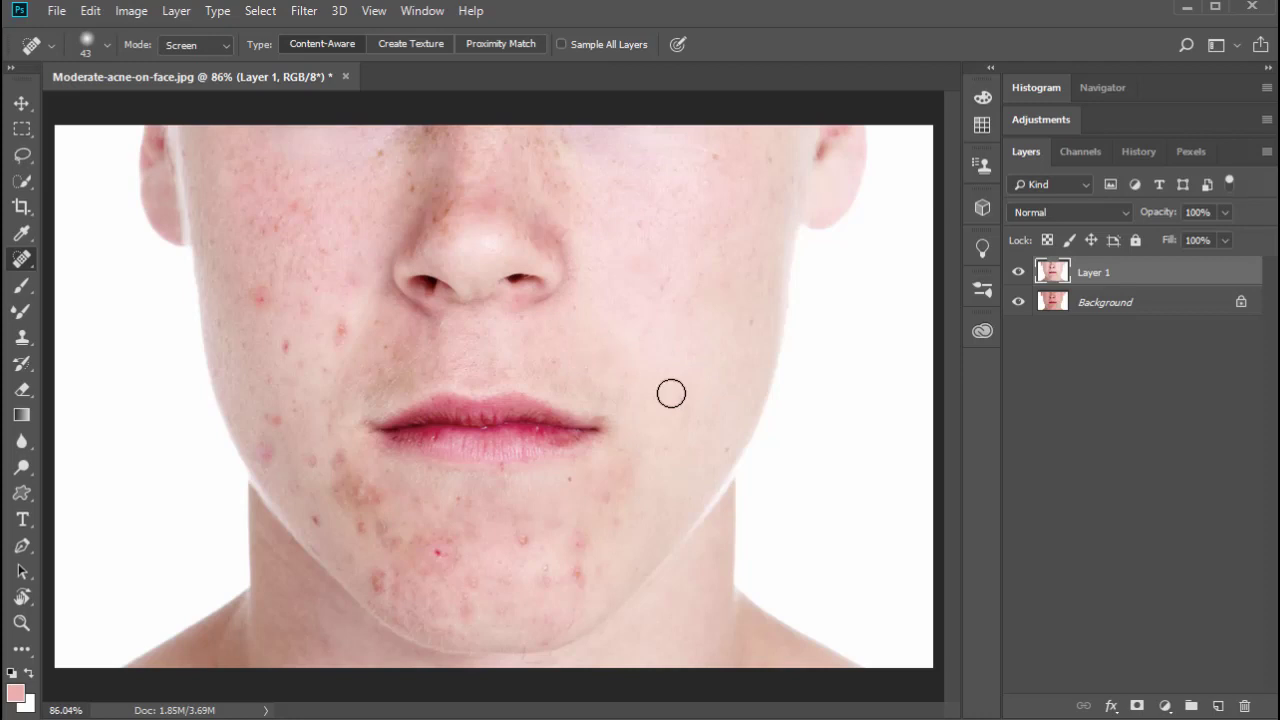
Step: Heal the red spots on the cheek and upper jaw in the left half of the photo
click(342, 331)
click(347, 278)
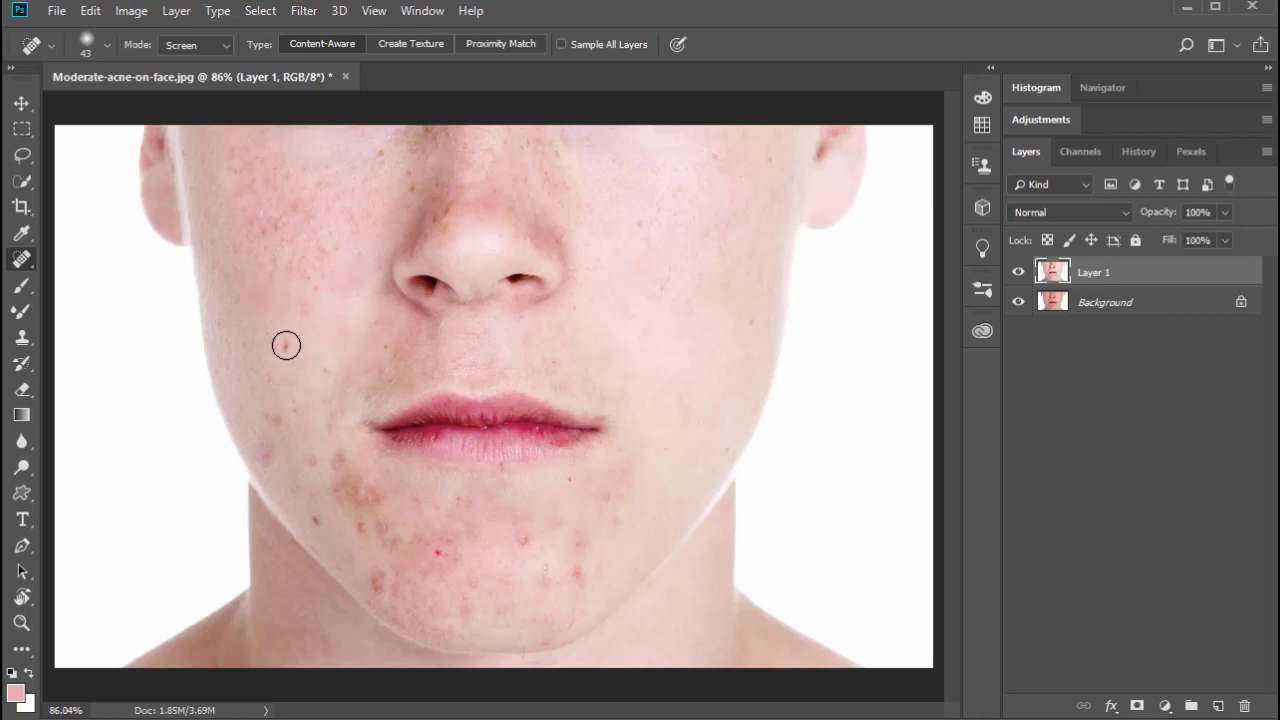
click(297, 205)
click(317, 457)
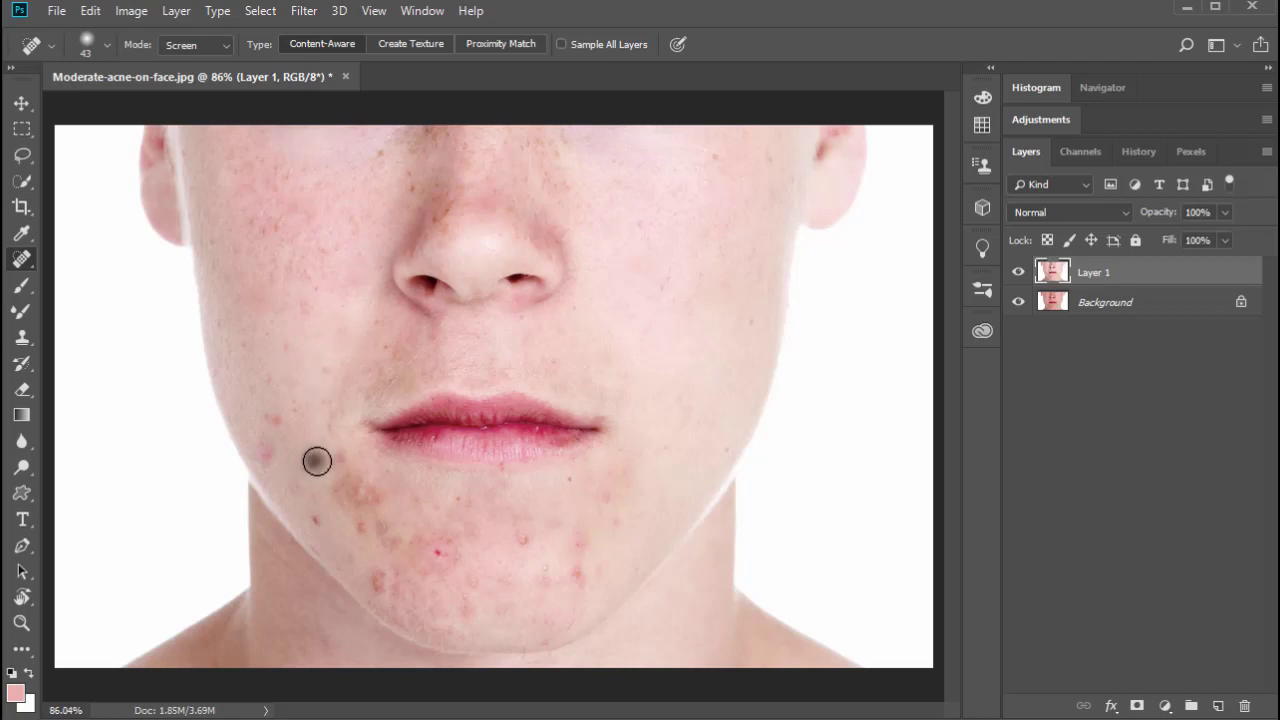
click(273, 420)
click(266, 455)
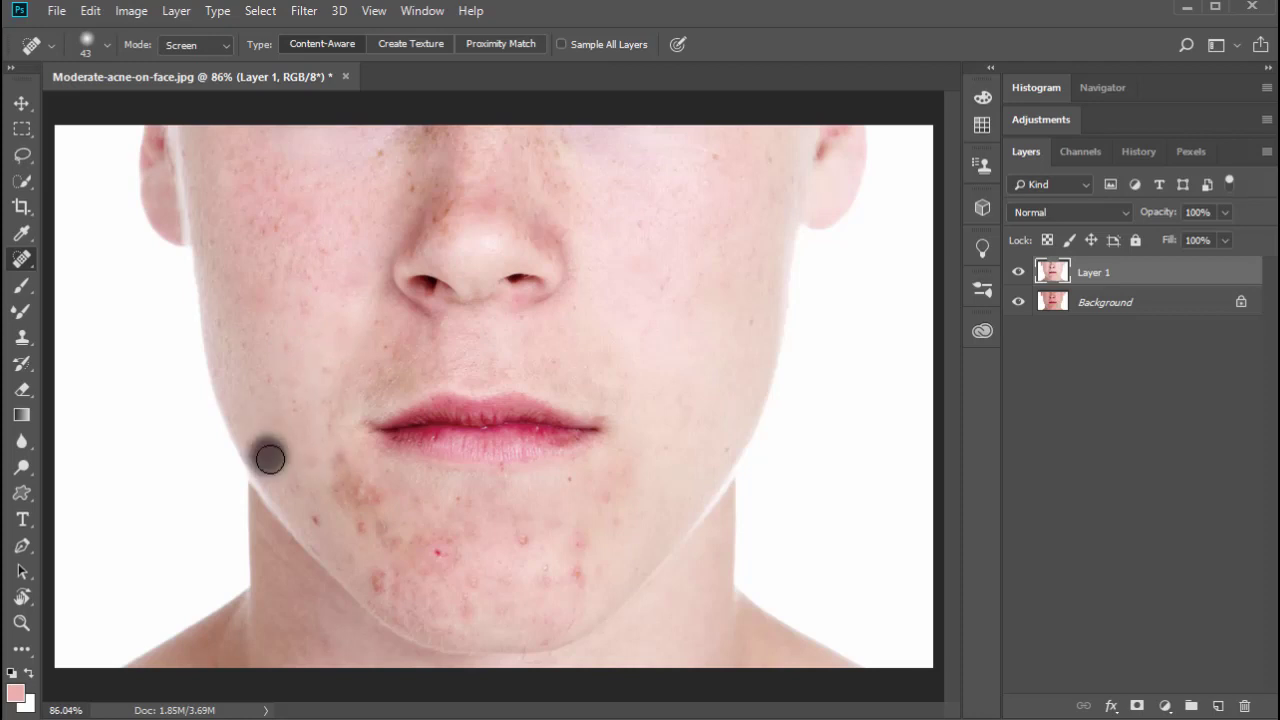
Step: Heal the blemishes on the chin and below the mouth corner in the right half of the photo
click(620, 477)
click(600, 567)
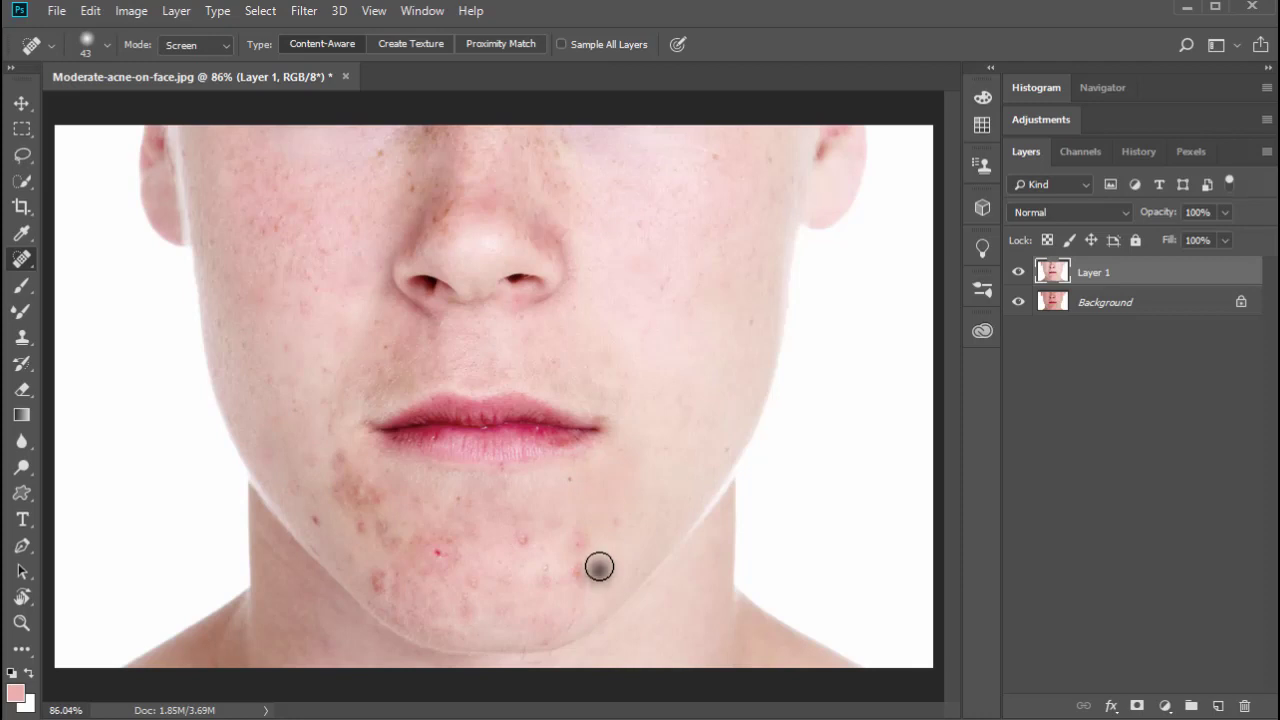
click(587, 549)
click(575, 575)
click(540, 570)
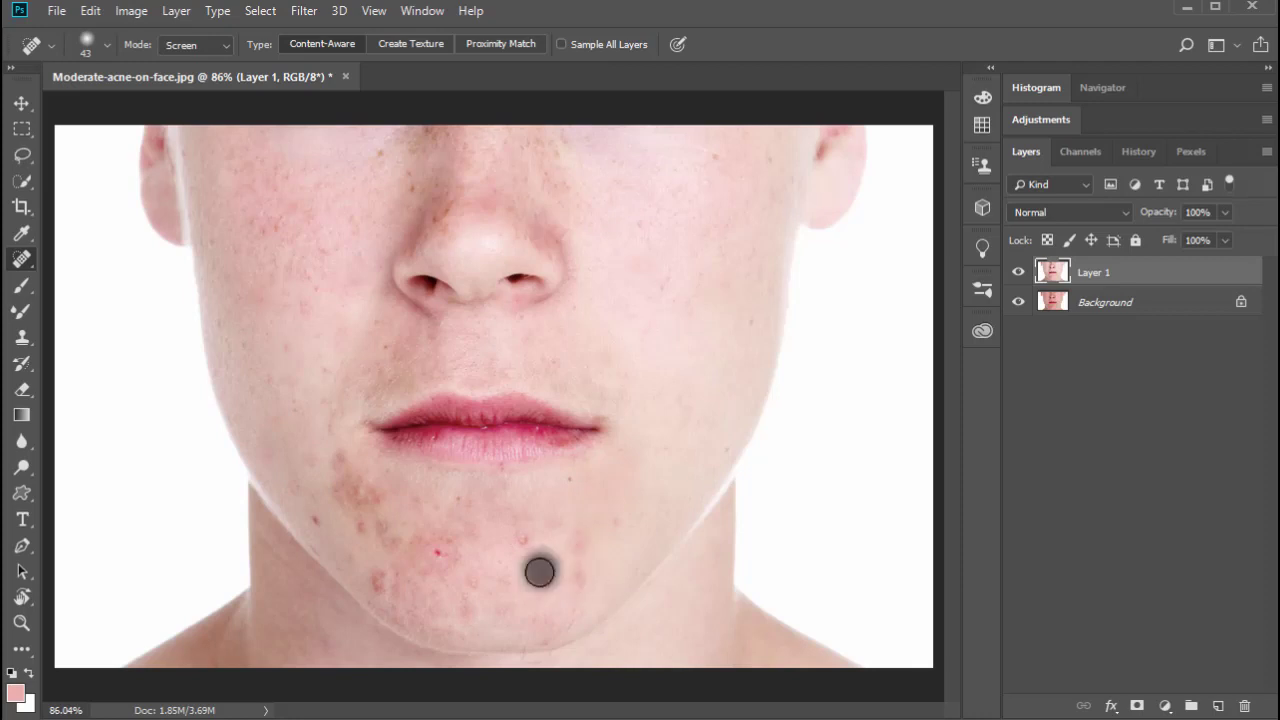
click(583, 579)
click(577, 544)
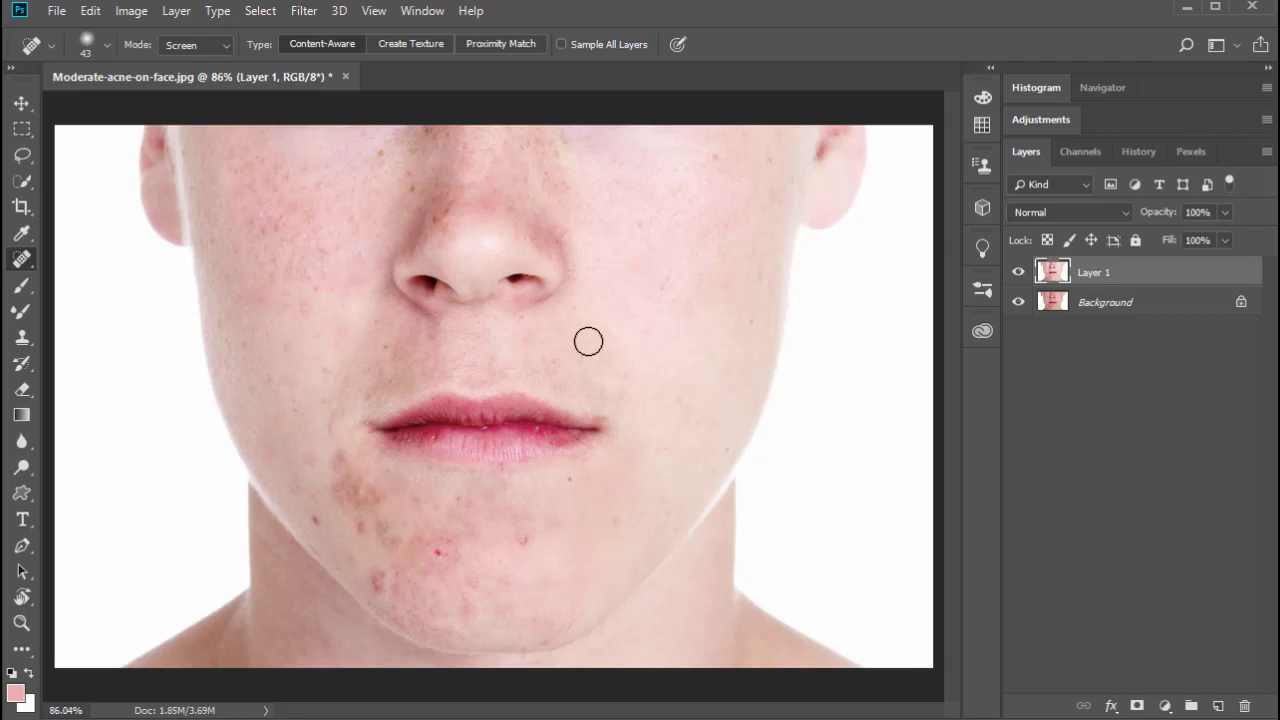
Step: Heal the spots along the jaw and chin in the photo's left half and the blemishes below the lower lip
click(317, 522)
click(440, 550)
mouse_move(338, 449)
mouse_down()
mouse_move(354, 466)
mouse_move(305, 495)
mouse_move(315, 523)
mouse_up()
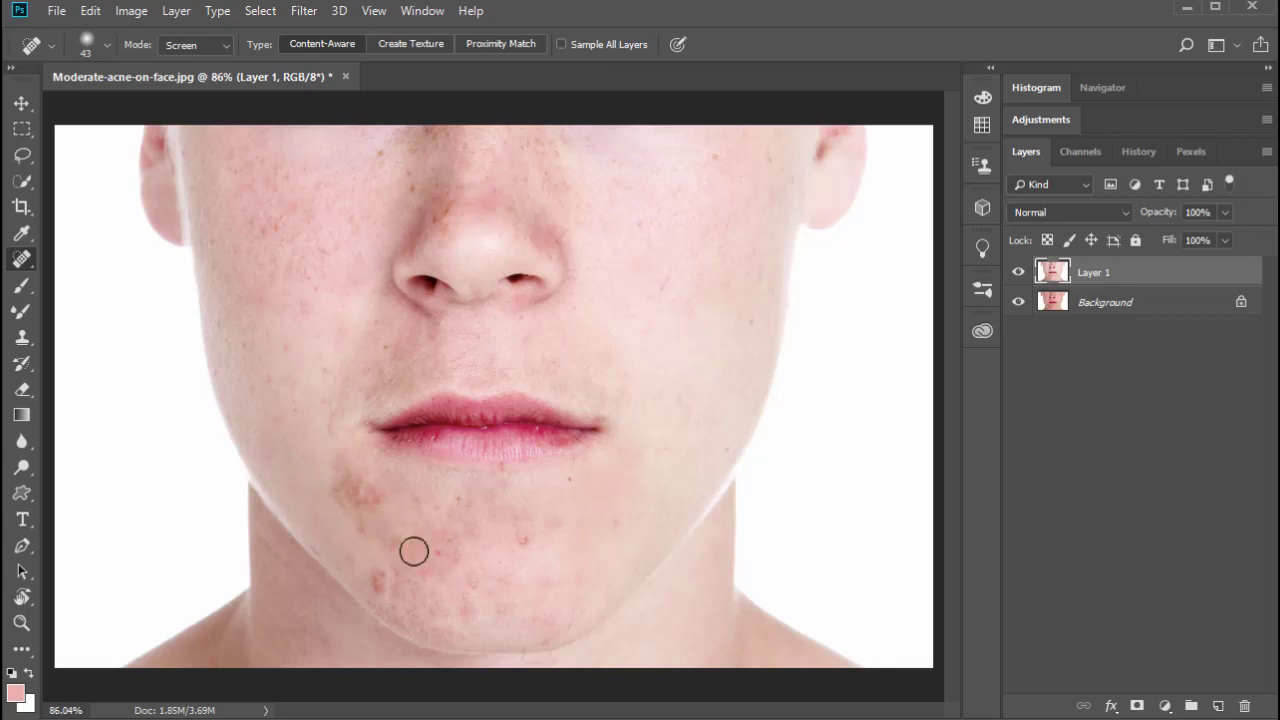
click(349, 554)
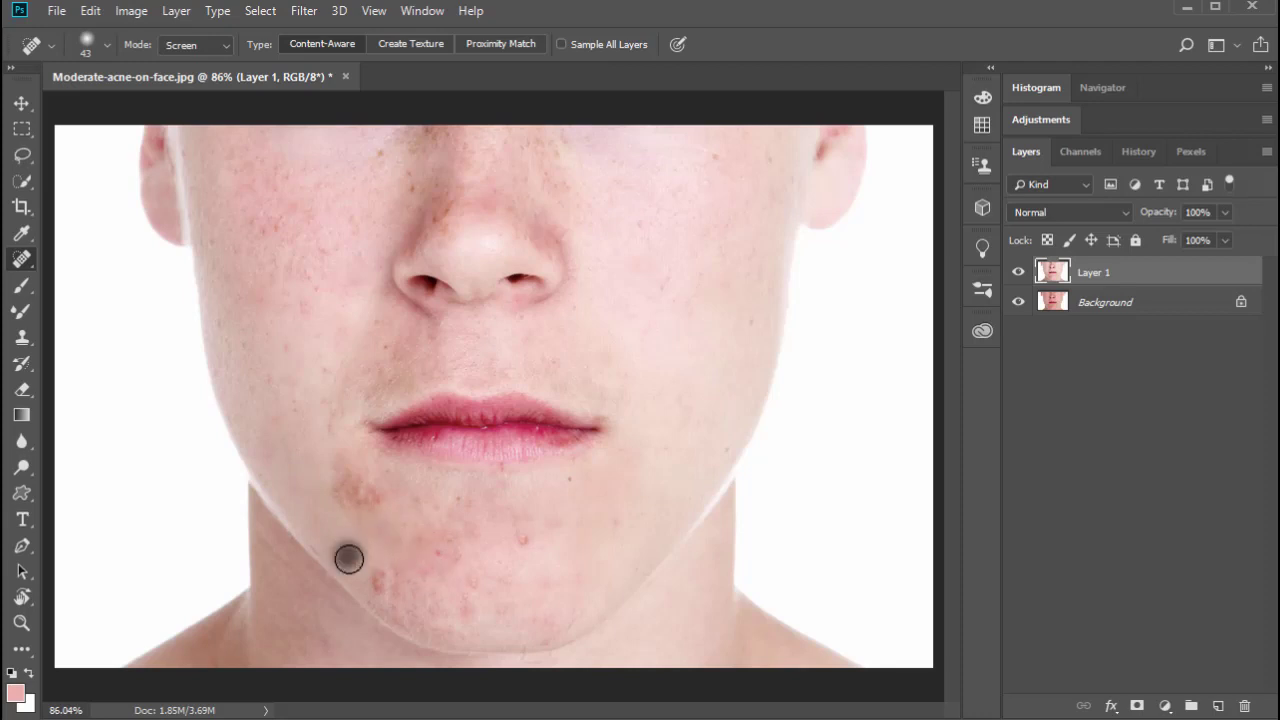
click(317, 523)
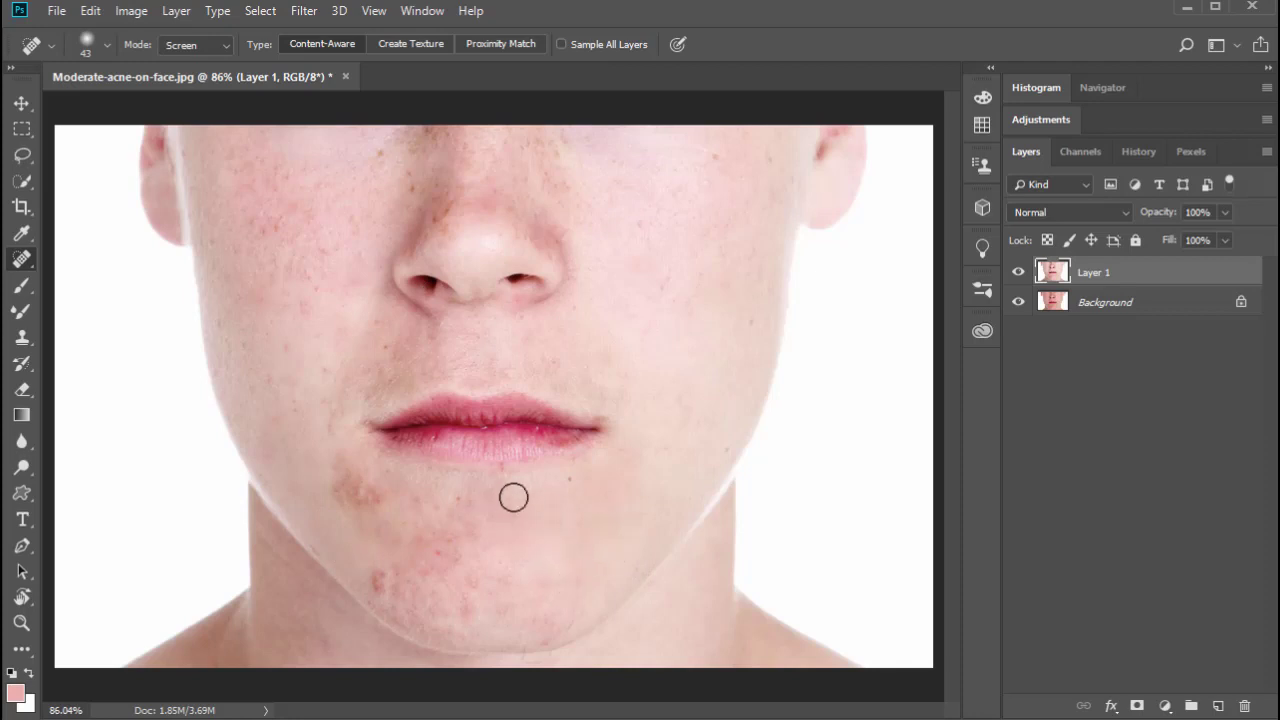
mouse_move(506, 486)
mouse_down()
mouse_move(468, 490)
mouse_move(492, 508)
mouse_up()
Step: With the Patch tool, replace the brown blotch below the left-hand mouth corner with clean skin from the opposite cheek, and deselect
right_click(25, 268)
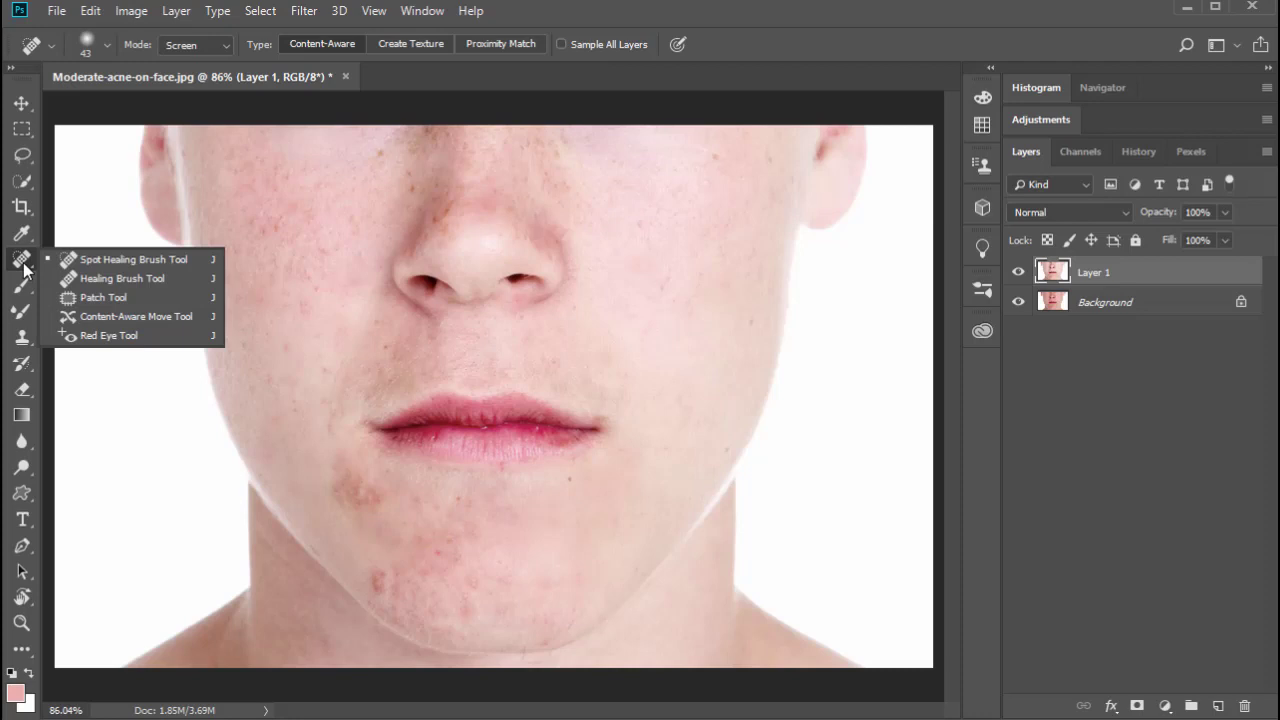
click(87, 295)
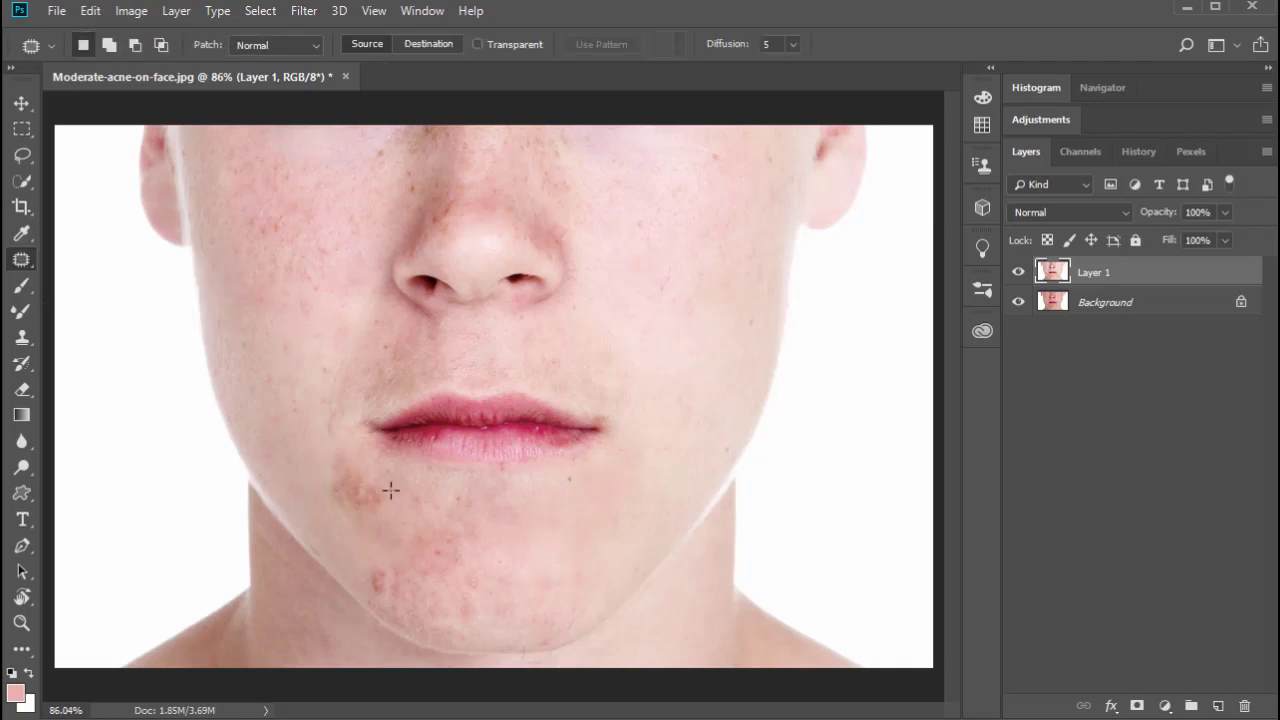
drag(379, 467, 327, 451)
drag(398, 505, 392, 476)
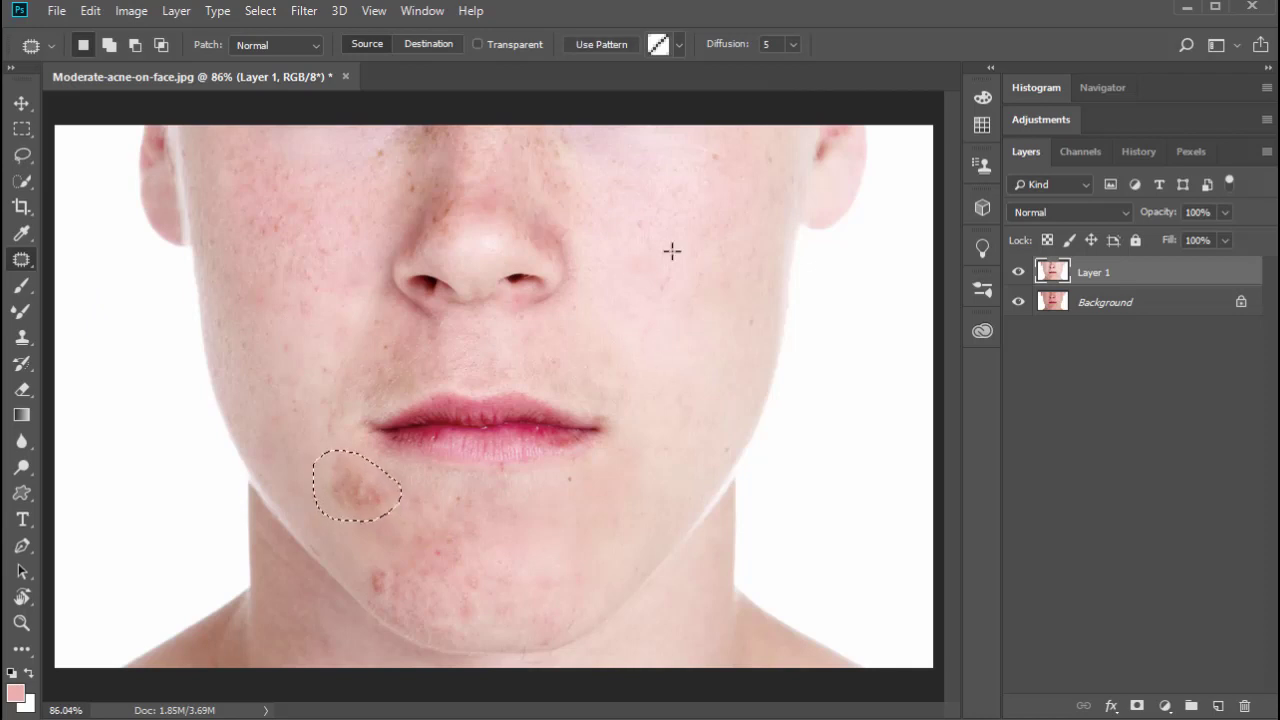
drag(376, 509, 648, 298)
key(ctrl+d)
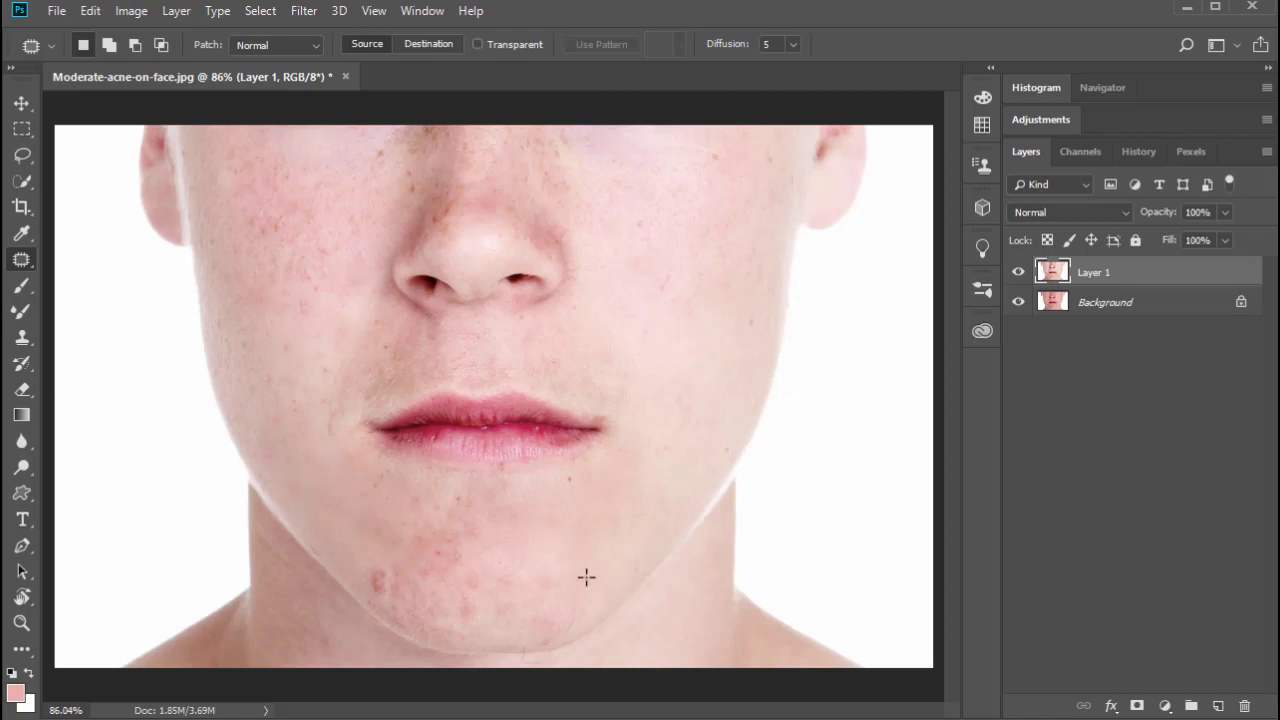
Step: Patch the reddish skin on the right-hand side and middle of the chin with clean skin from the right-hand cheek
drag(579, 566, 520, 562)
mouse_move(592, 593)
mouse_down()
mouse_move(566, 528)
mouse_move(651, 337)
mouse_up()
key(ctrl+d)
drag(536, 514, 497, 473)
click(521, 562)
mouse_move(438, 537)
mouse_down()
mouse_move(472, 562)
mouse_move(528, 539)
mouse_move(619, 433)
mouse_move(645, 339)
mouse_up()
click(437, 553)
Step: Patch the large blemished area on the lower left-hand side of the chin with clean right-hand cheek skin, and deselect
drag(467, 543, 420, 527)
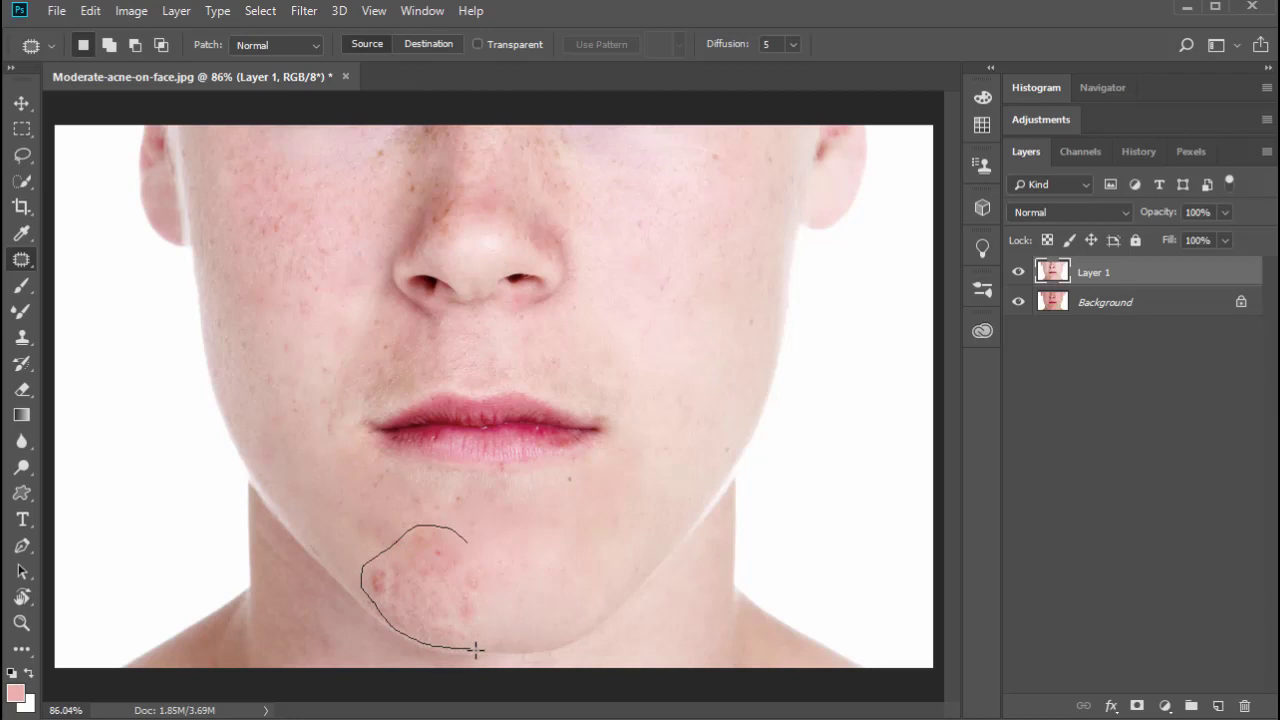
drag(476, 650, 506, 606)
mouse_move(469, 540)
mouse_down()
mouse_move(656, 338)
mouse_move(686, 268)
mouse_up()
key(ctrl+d)
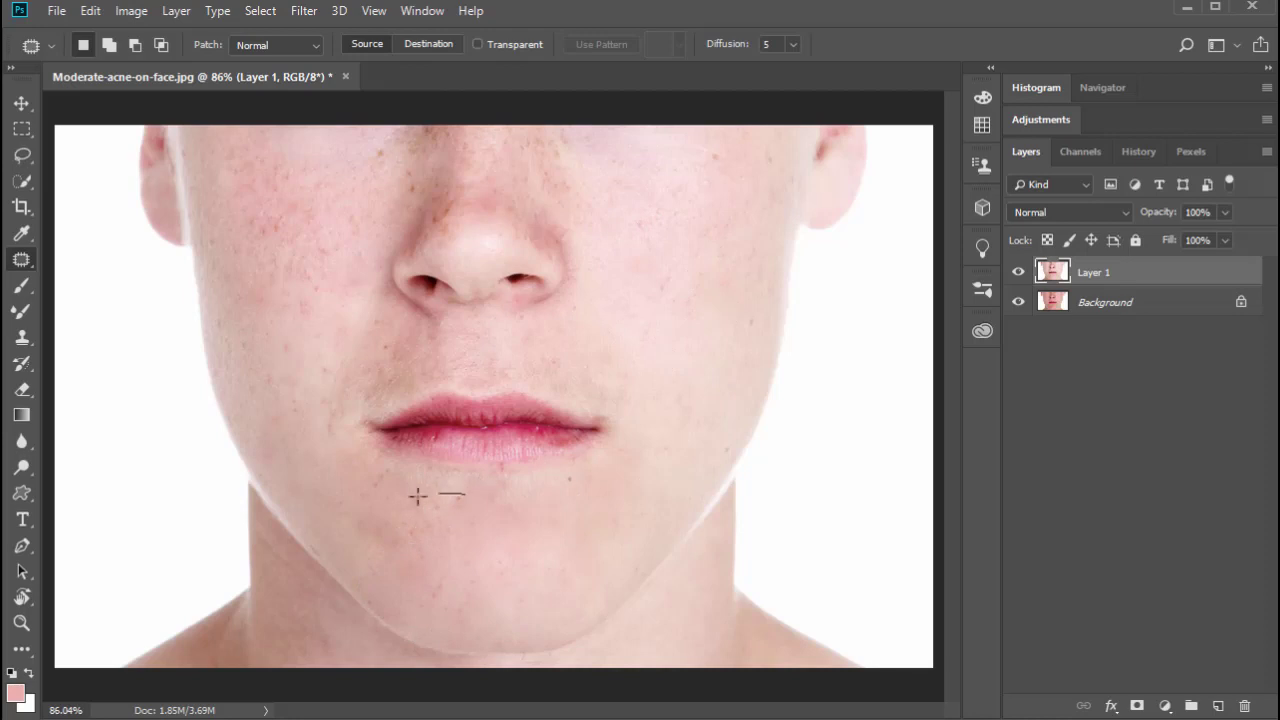
Step: Patch the spots below the lower lip and in the lower chin with clean skin from the right-hand cheek
mouse_move(418, 496)
mouse_down()
mouse_move(404, 541)
mouse_move(419, 553)
mouse_move(464, 540)
mouse_move(460, 493)
mouse_up()
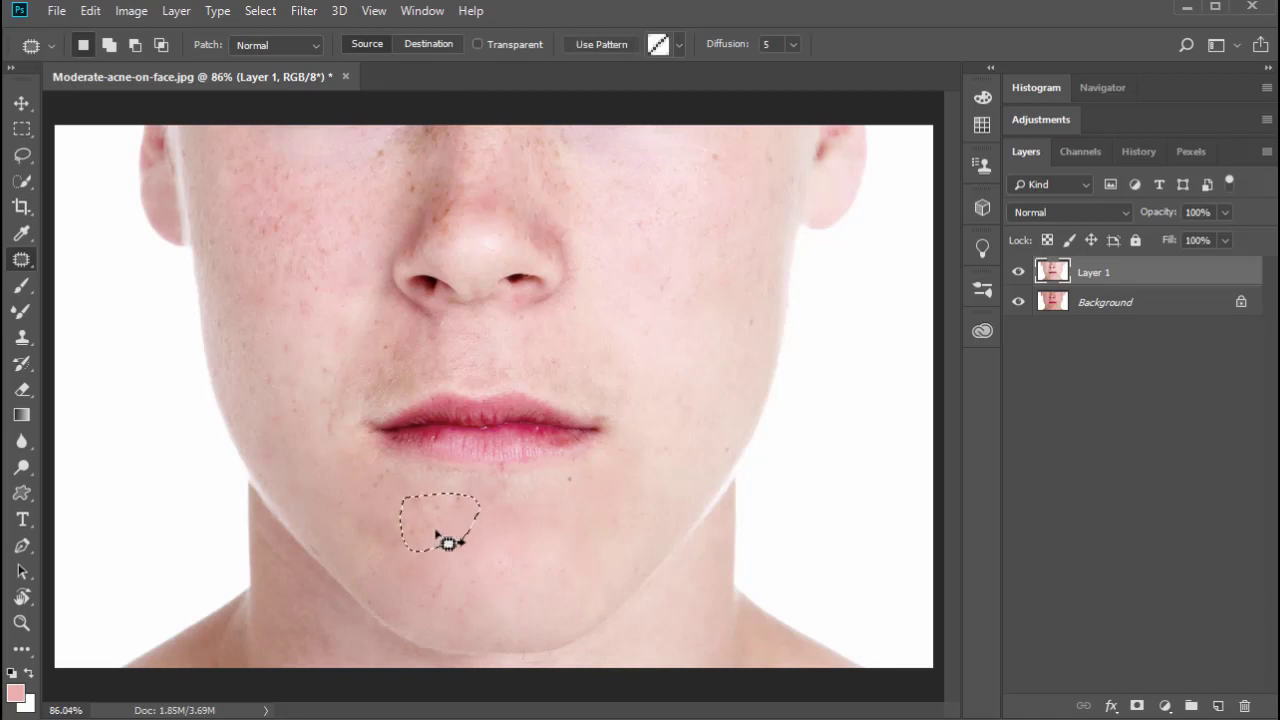
drag(448, 541, 659, 337)
key(ctrl+d)
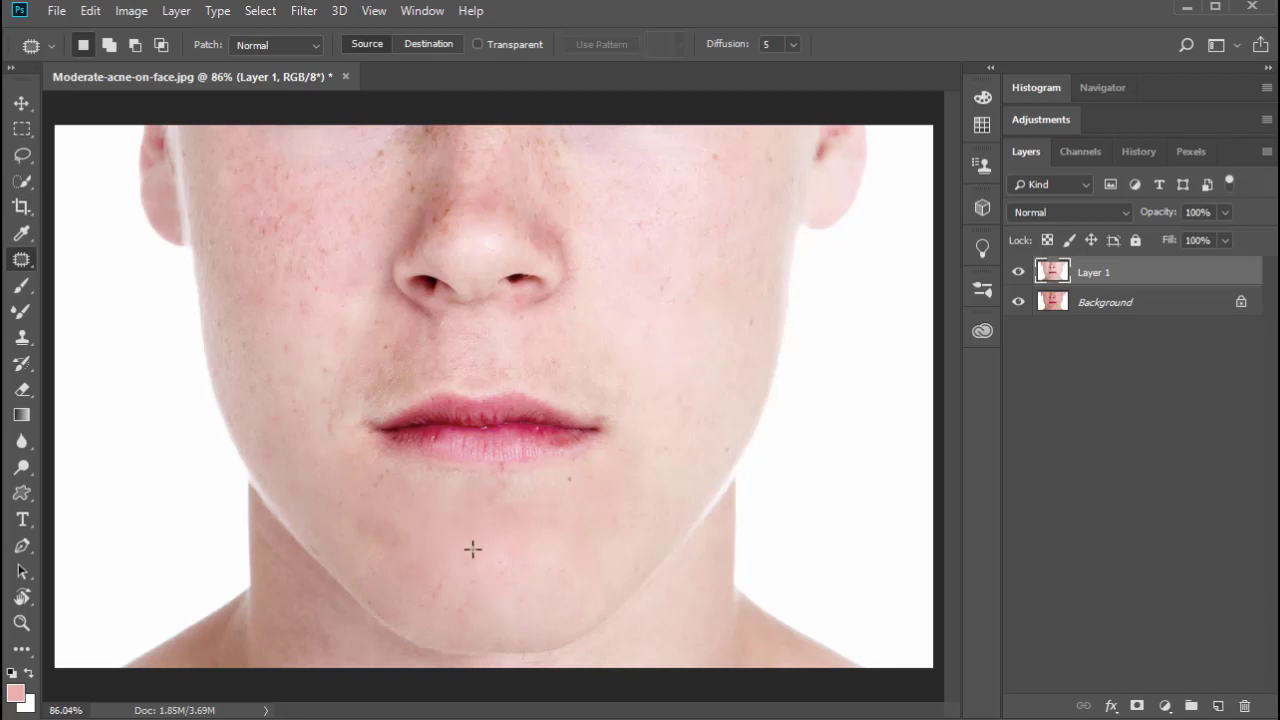
drag(427, 591, 686, 337)
key(ctrl+d)
Step: Outline the spotted strip on the left-hand edge of the chin, patch it with cleaner skin, and deselect
drag(416, 519, 390, 511)
drag(385, 565, 280, 259)
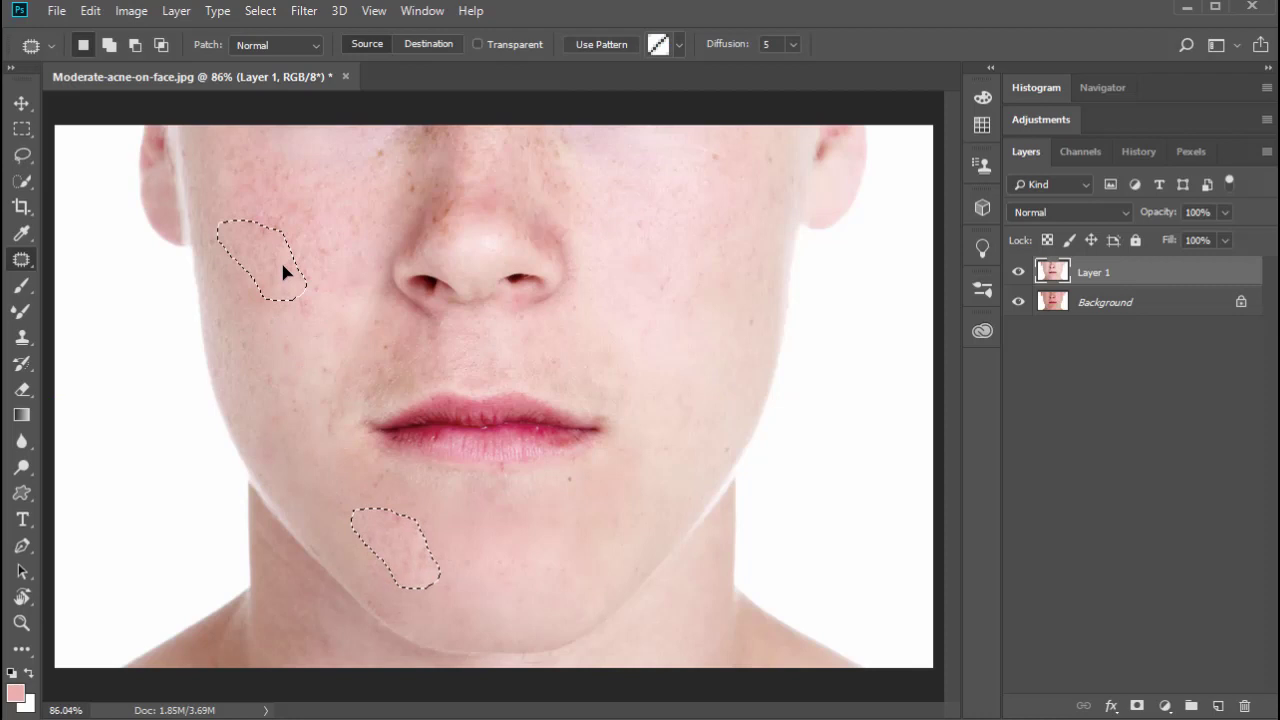
key(ctrl+d)
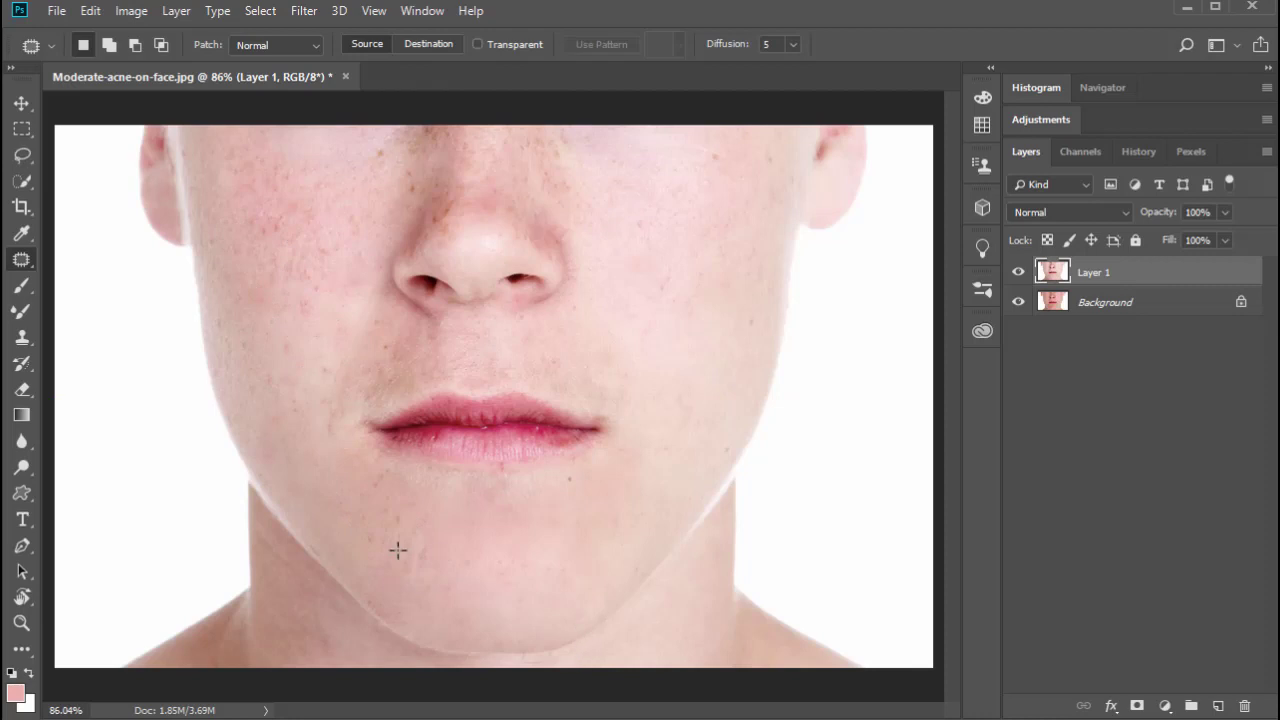
drag(441, 589, 441, 586)
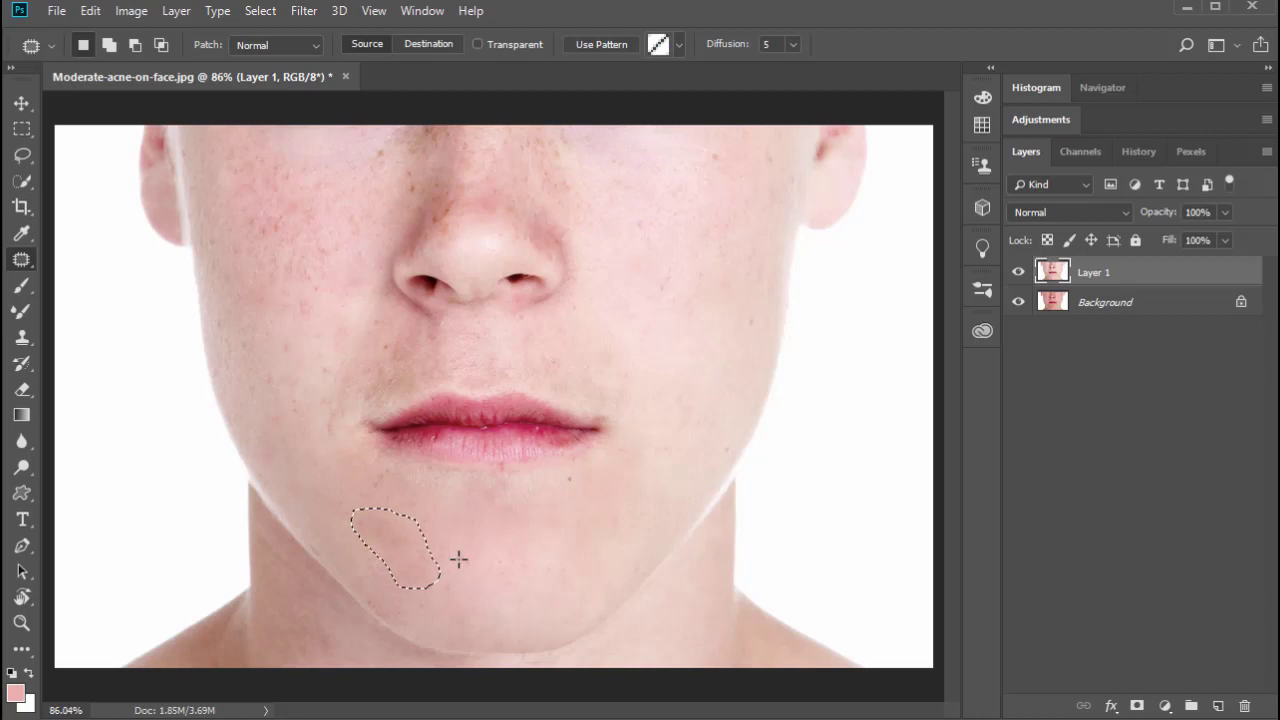
key(ctrl+d)
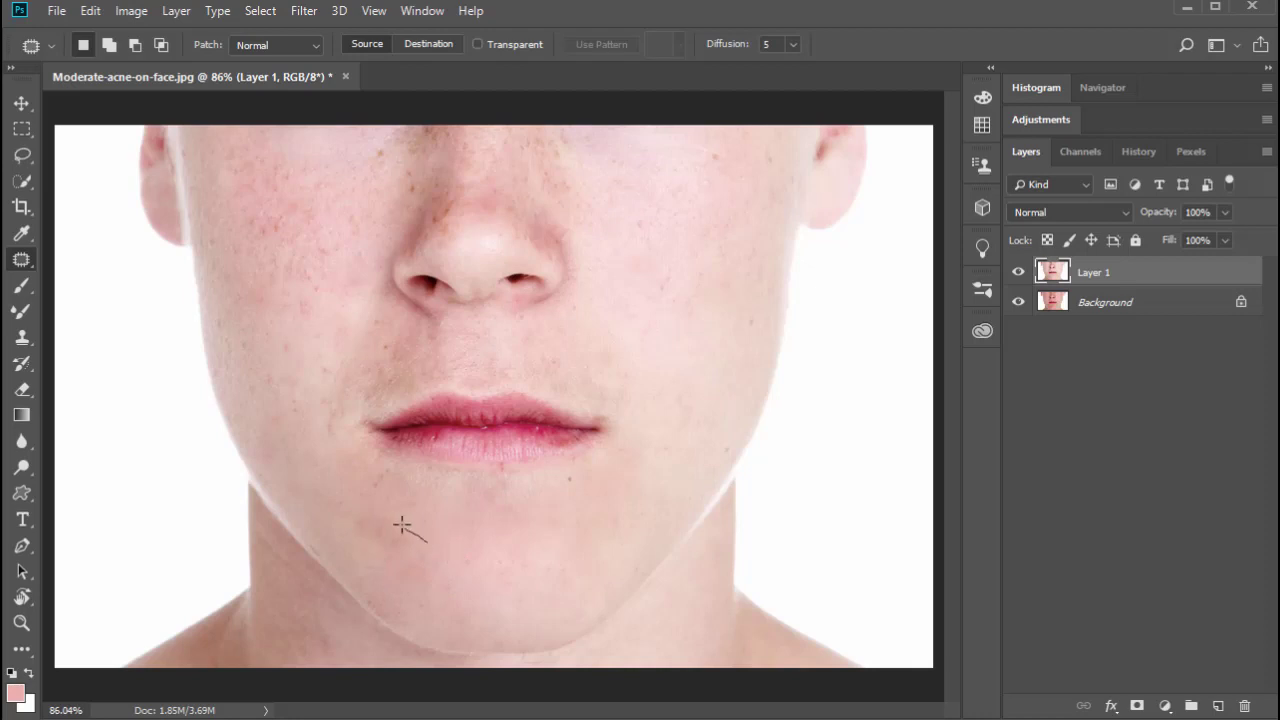
Step: Patch the remaining uneven skin on the left-hand side of the chin with skin from the right-hand cheek
drag(401, 524, 345, 524)
mouse_move(424, 539)
mouse_down()
mouse_move(692, 332)
mouse_move(688, 293)
mouse_move(666, 266)
mouse_move(655, 280)
mouse_up()
key(ctrl+d)
drag(388, 558, 699, 243)
key(ctrl+d)
Step: Compare the retouched face with the original by hiding and showing Layer 1
click(1019, 273)
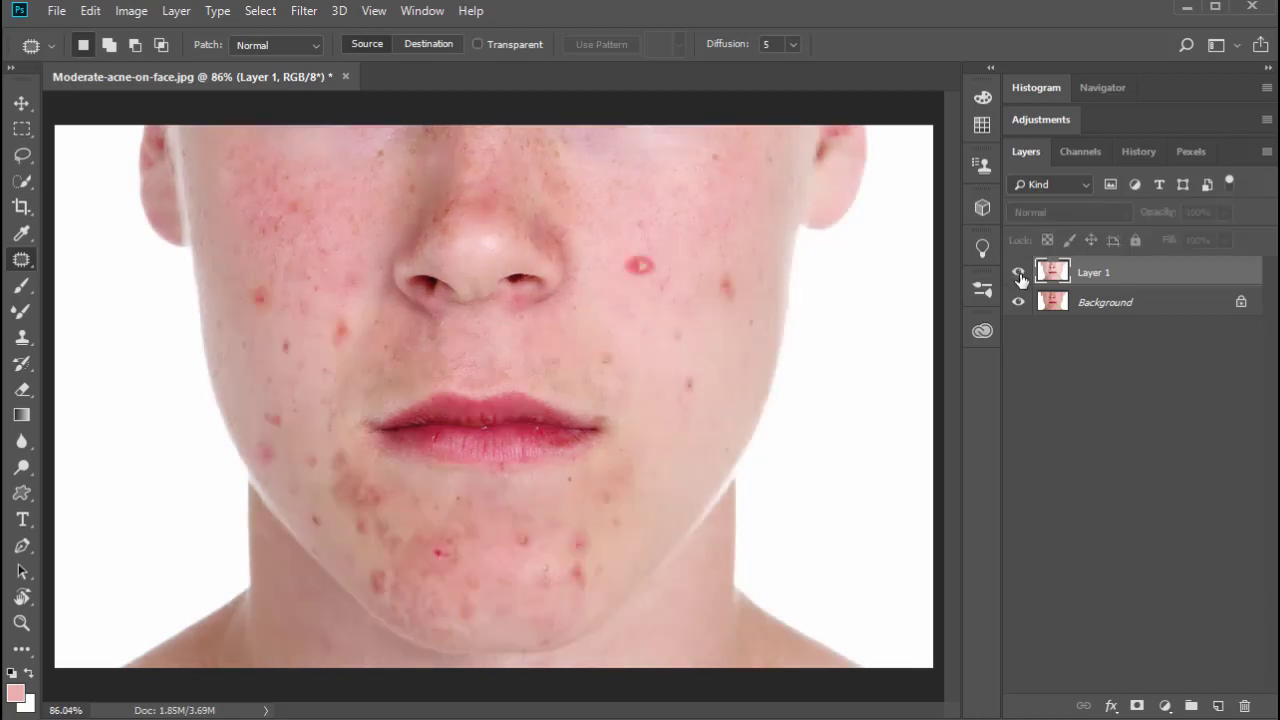
click(1020, 275)
click(1019, 273)
click(1019, 273)
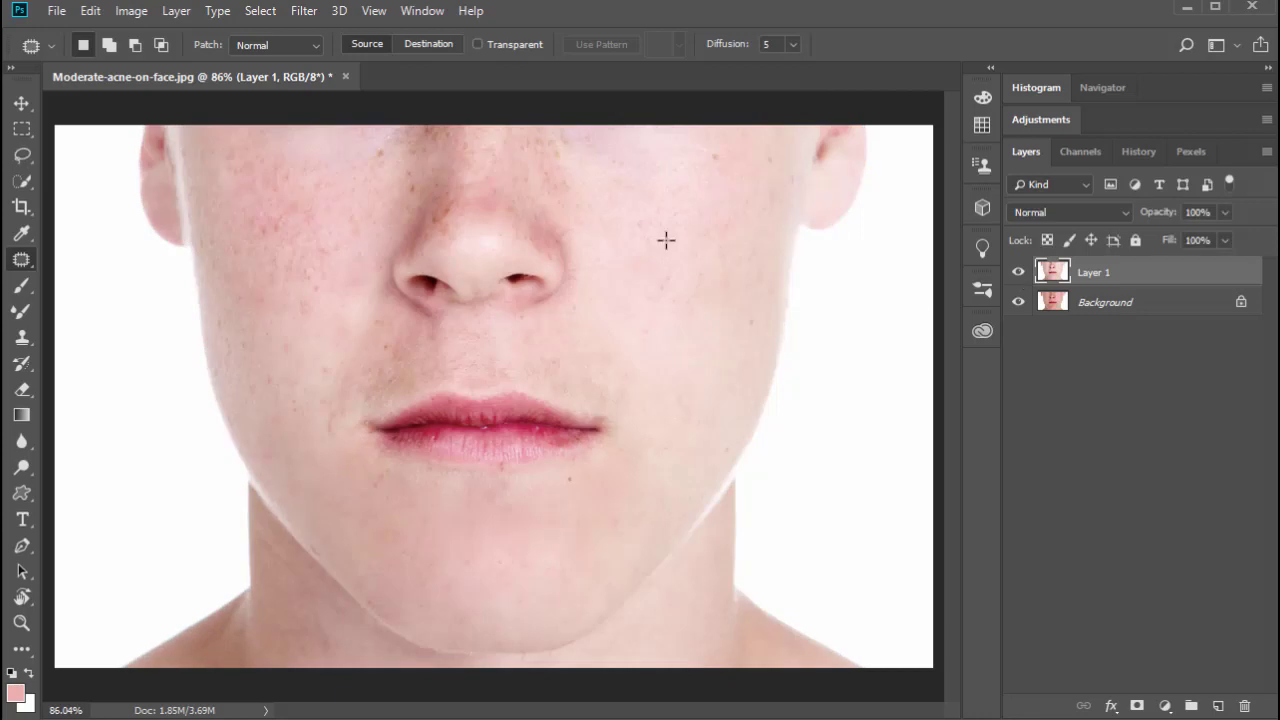
Step: Add an empty layer above Layer 1 and sample a pink tone from the upper lip's edge as the Brush colour
click(1218, 706)
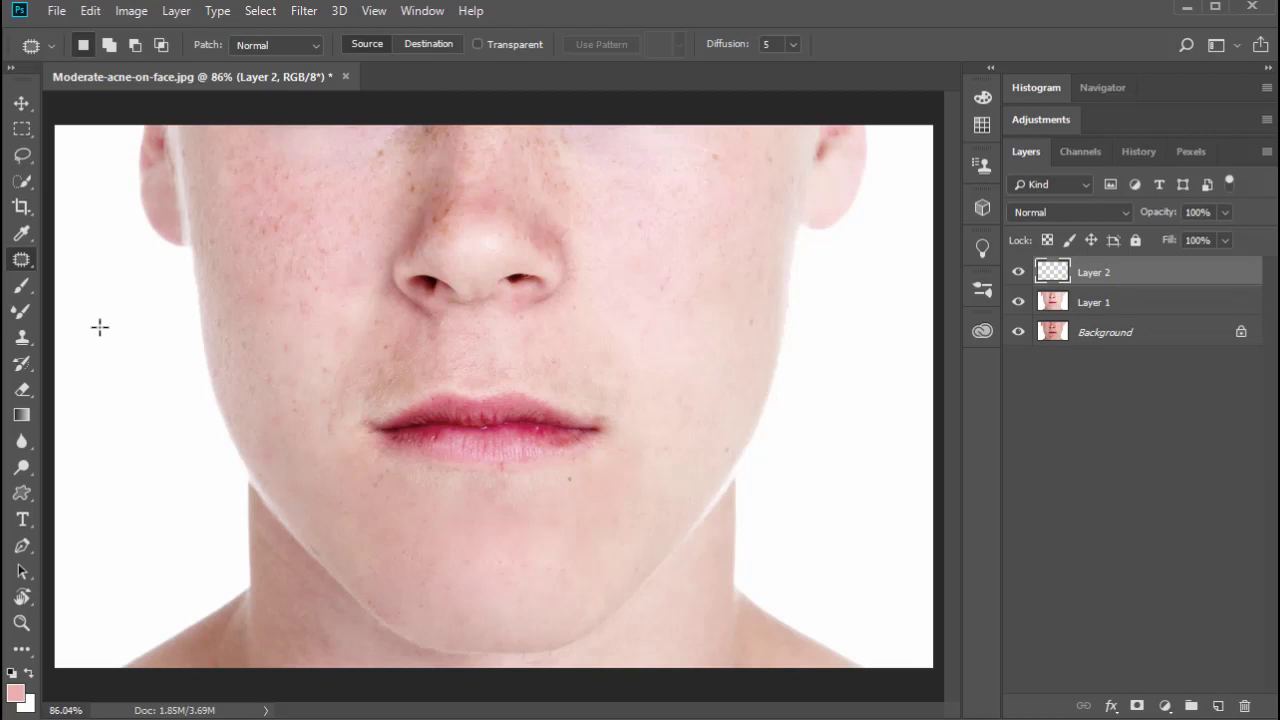
click(20, 287)
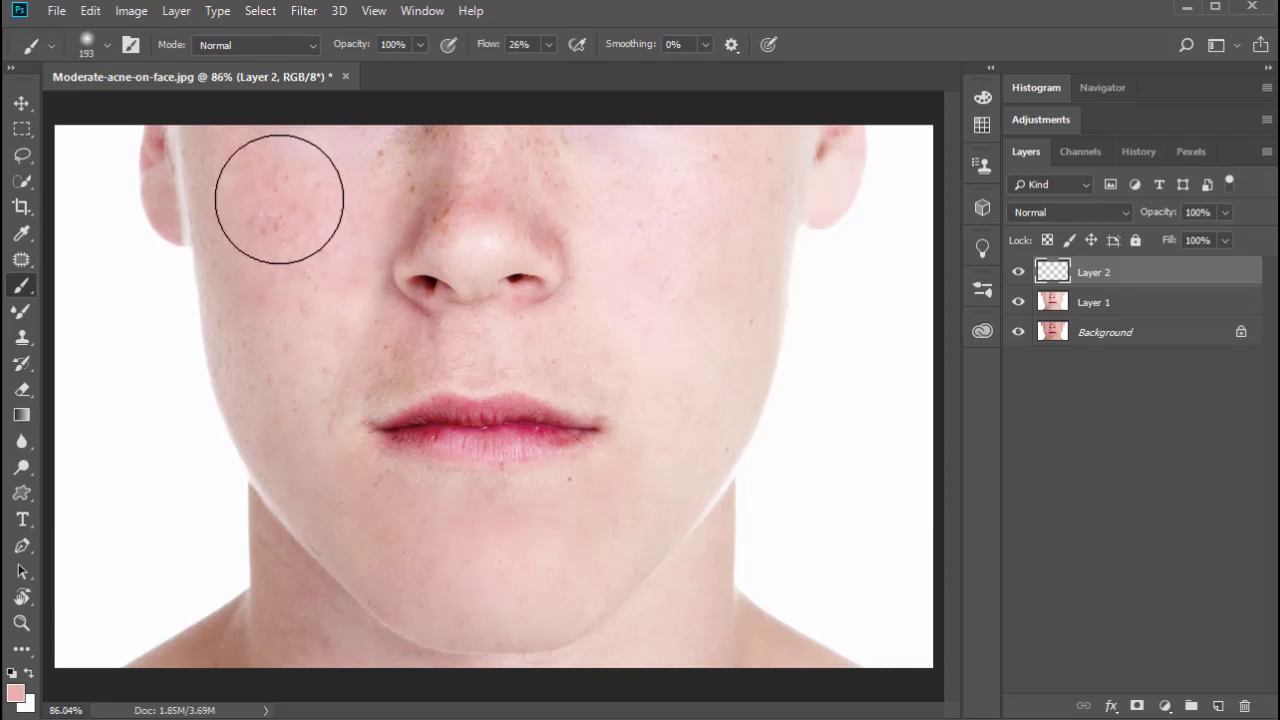
key(i)
click(278, 198)
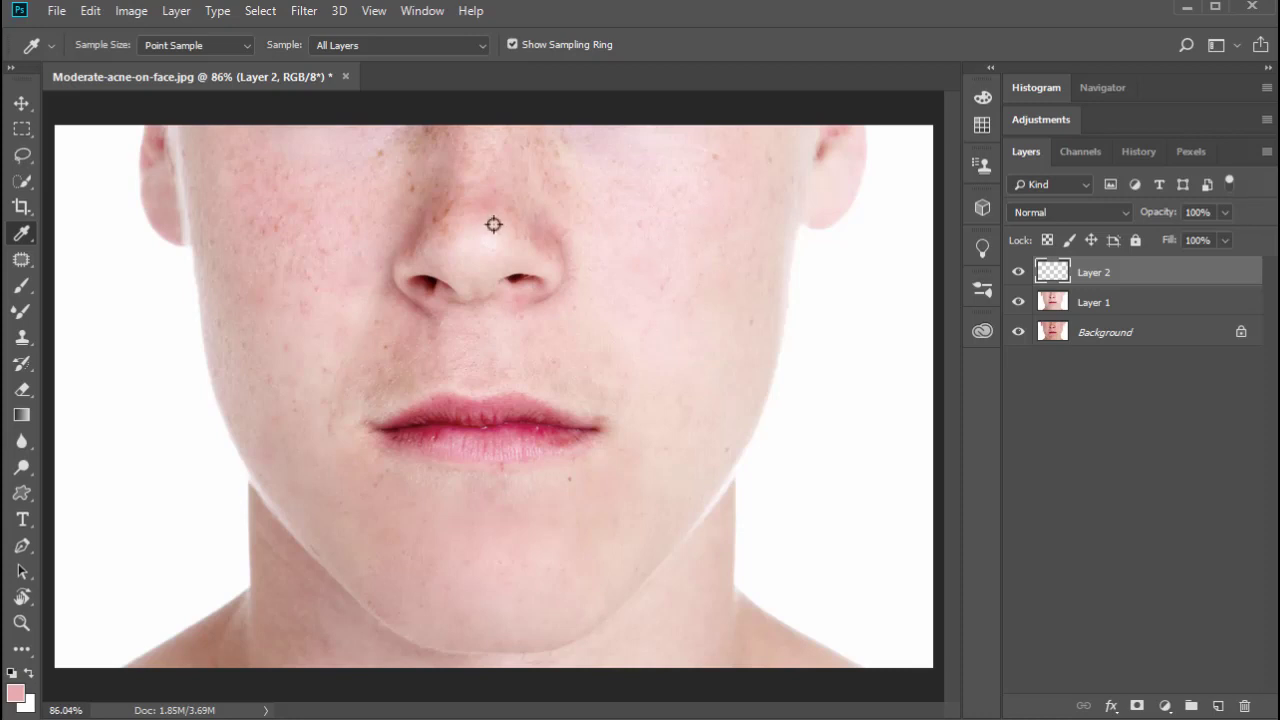
click(497, 185)
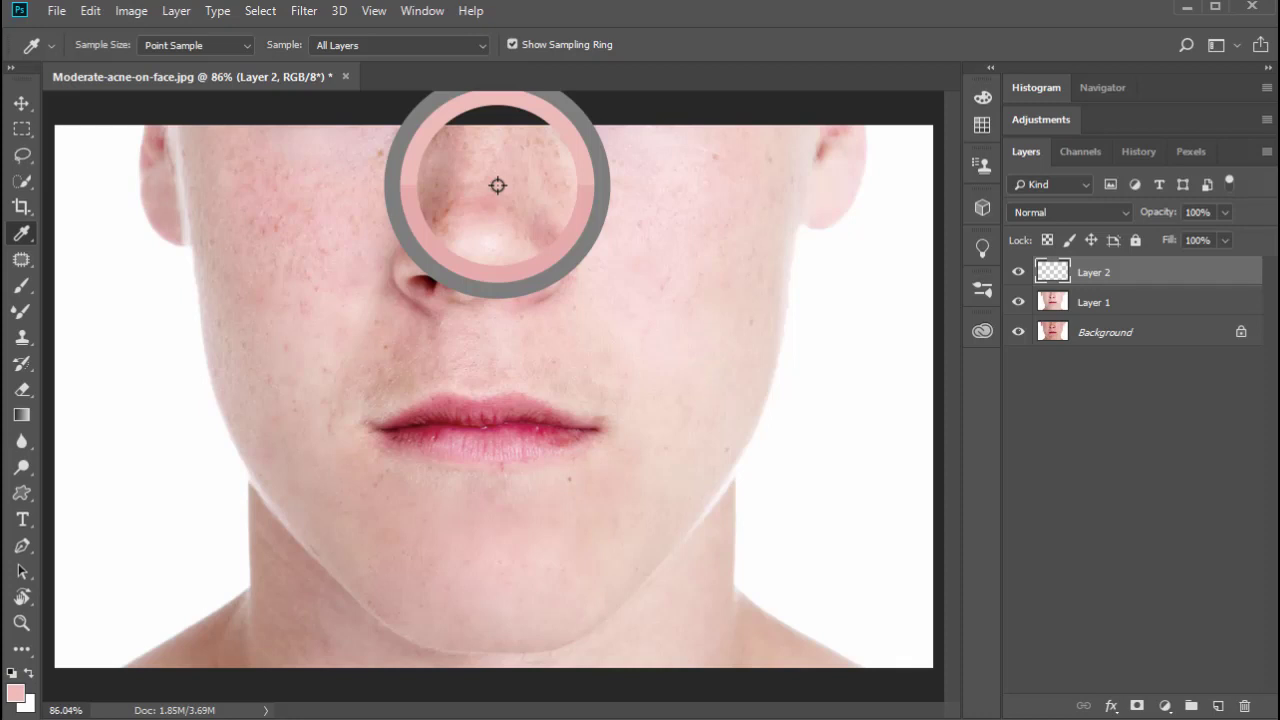
click(510, 438)
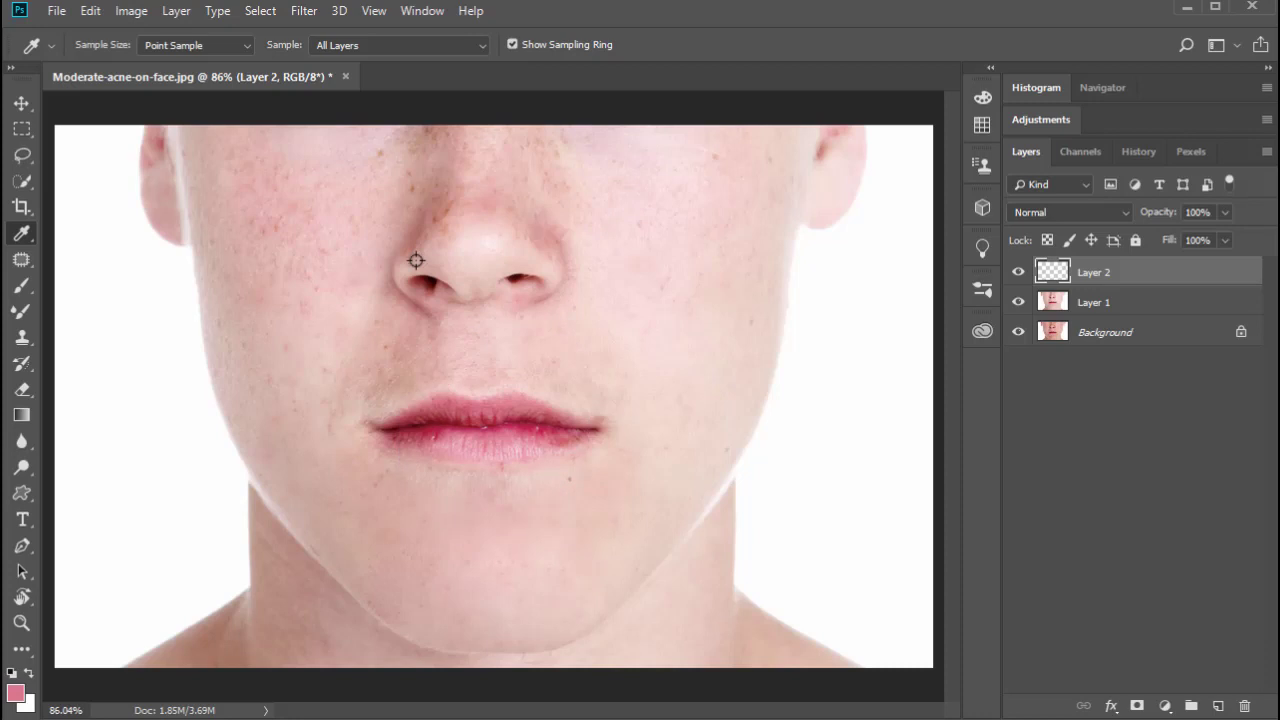
click(508, 405)
key(b)
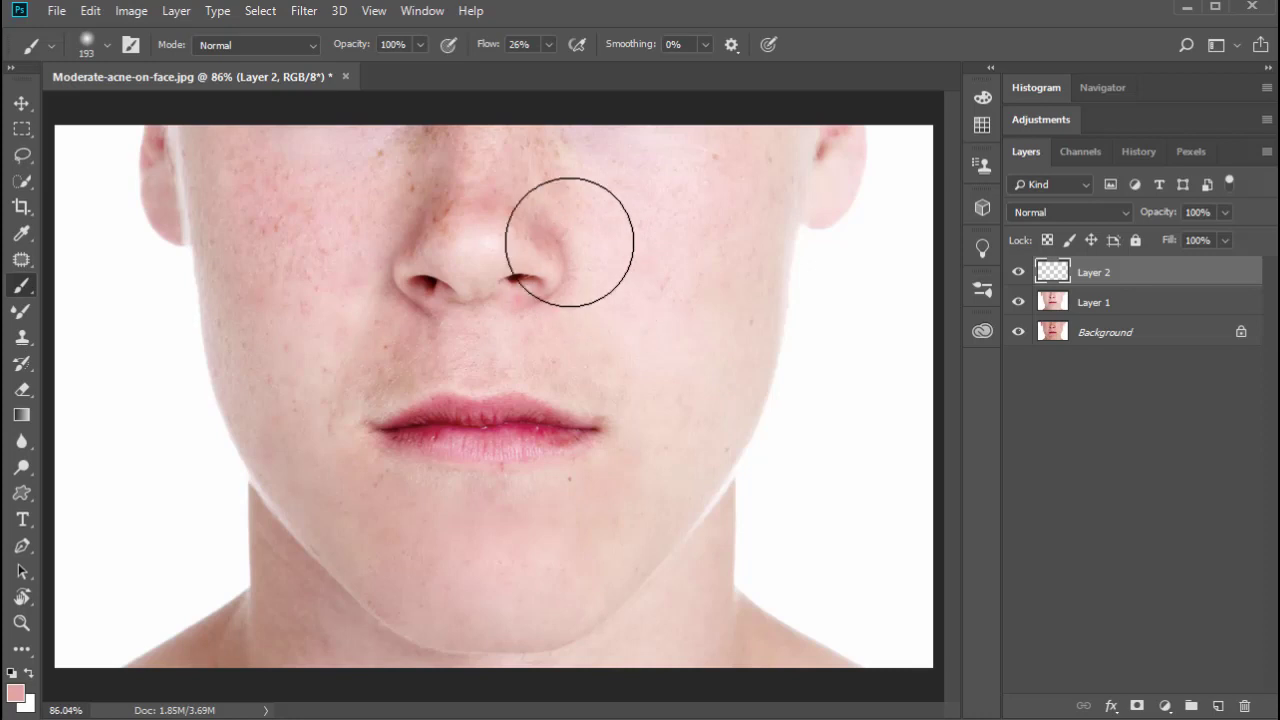
Step: Check the soft Brush settings and reduce the brush size to 90 px
click(85, 44)
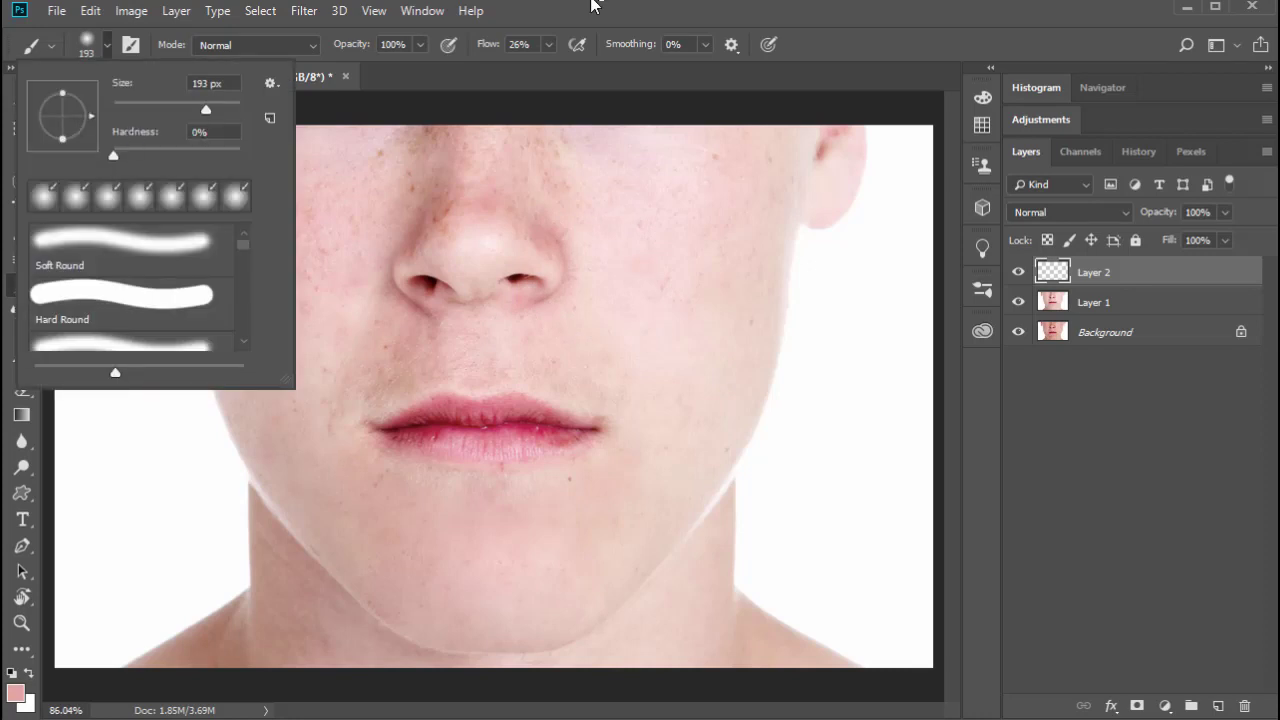
click(592, 5)
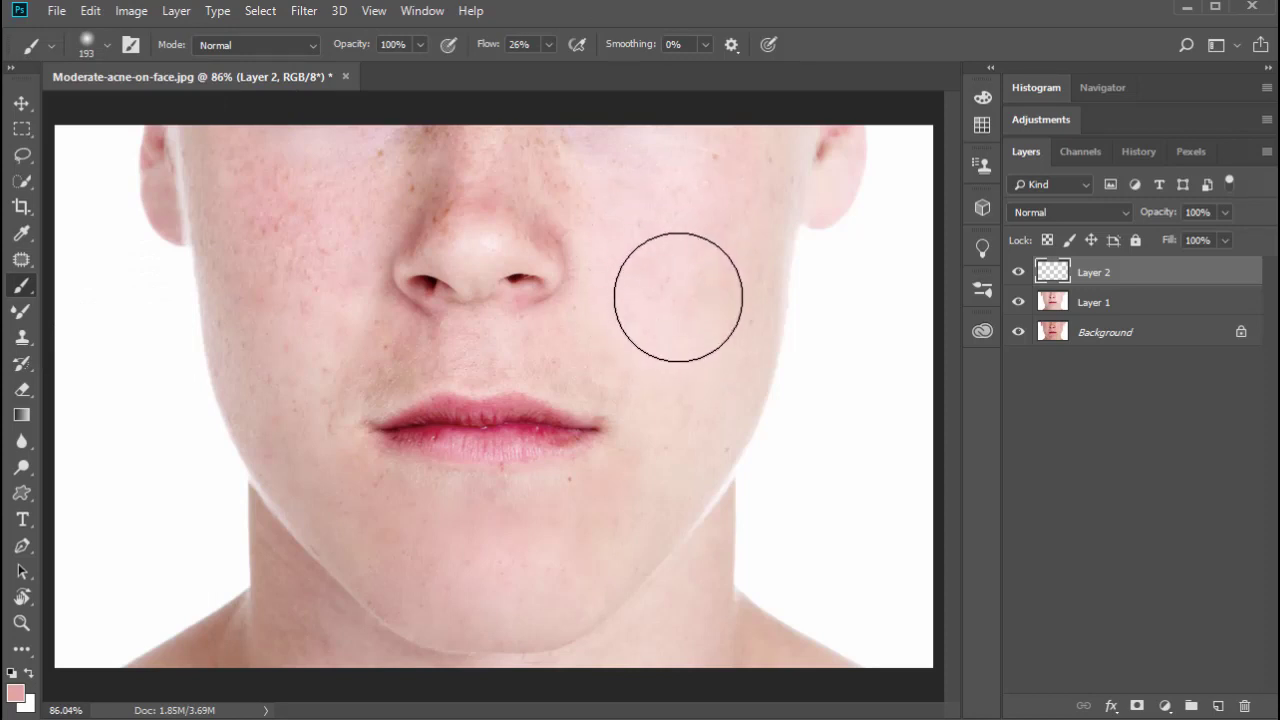
key(bracketleft)
key(bracketleft)
key(bracketleft)
key(bracketleft)
key(bracketleft)
key(bracketleft)
key(bracketleft)
key(bracketleft)
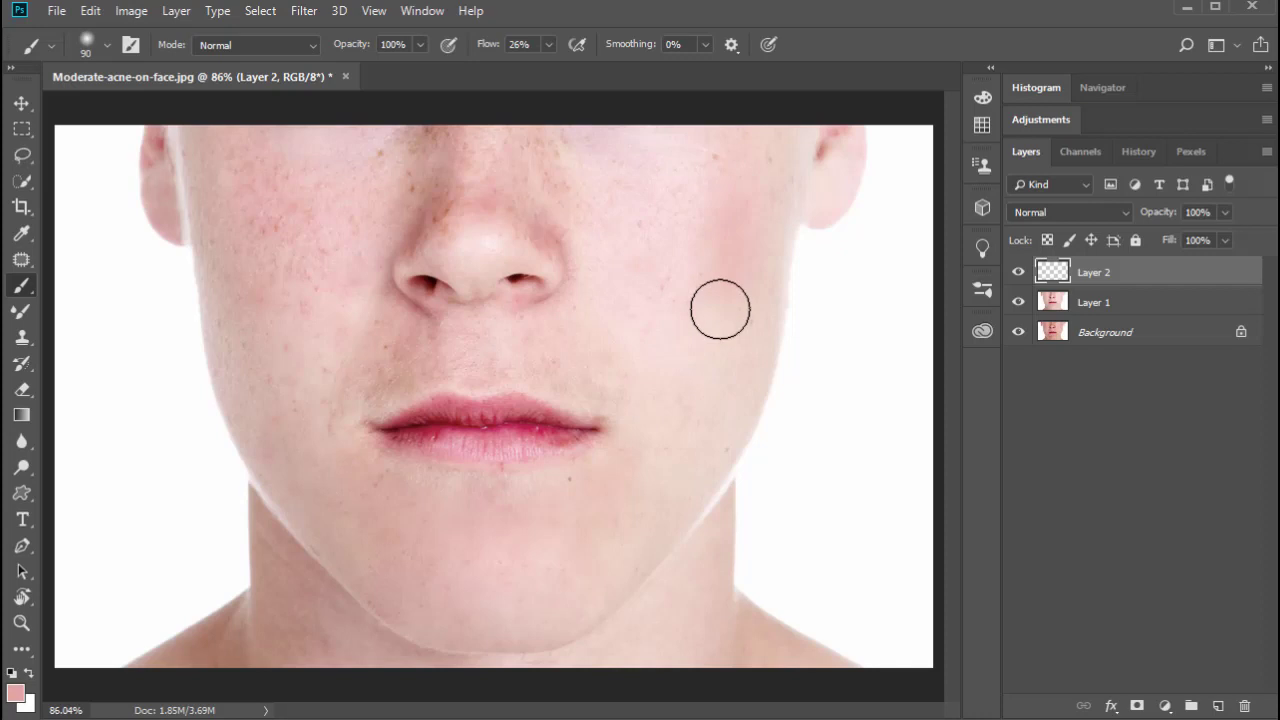
mouse_move(720, 309)
mouse_down()
mouse_move(717, 258)
mouse_move(679, 282)
mouse_move(715, 280)
mouse_move(636, 198)
mouse_move(625, 282)
mouse_up()
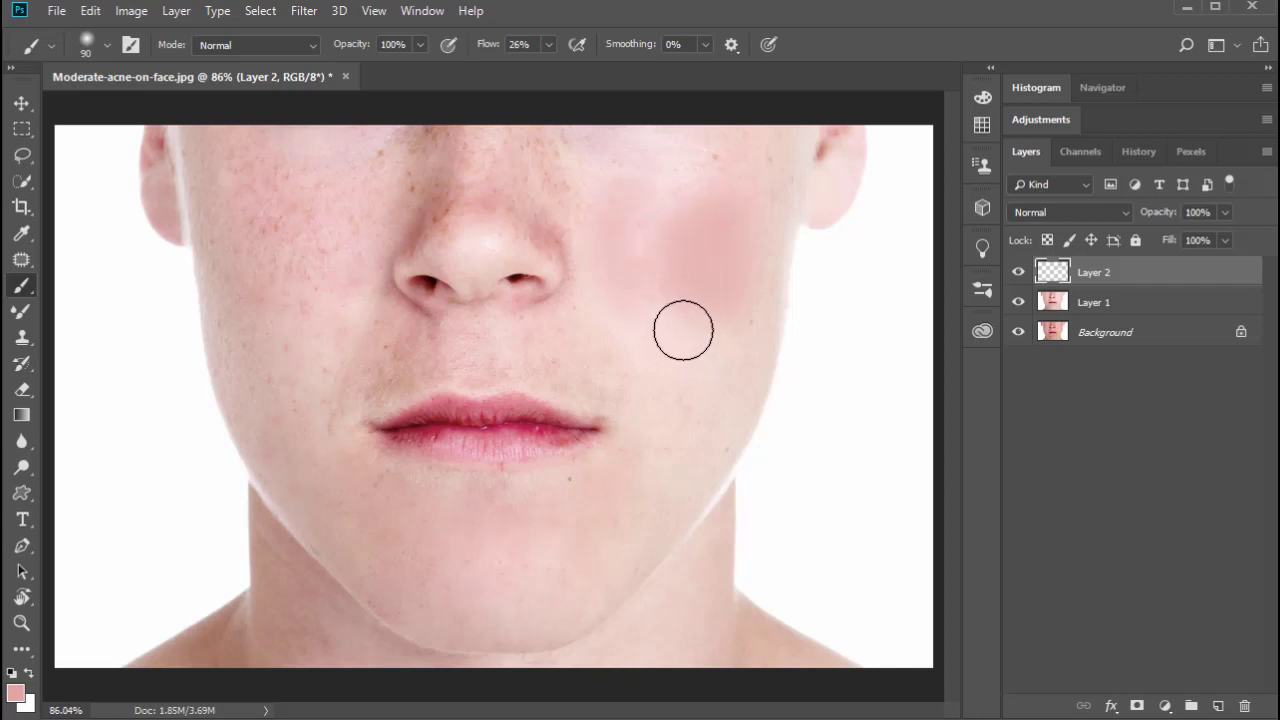
mouse_move(683, 330)
mouse_down()
mouse_move(739, 249)
mouse_move(751, 281)
mouse_move(662, 382)
mouse_move(649, 245)
mouse_move(618, 222)
mouse_move(706, 347)
mouse_move(672, 347)
mouse_move(642, 302)
mouse_move(656, 273)
mouse_move(600, 260)
mouse_move(740, 218)
mouse_move(722, 313)
mouse_move(766, 279)
mouse_move(727, 305)
mouse_up()
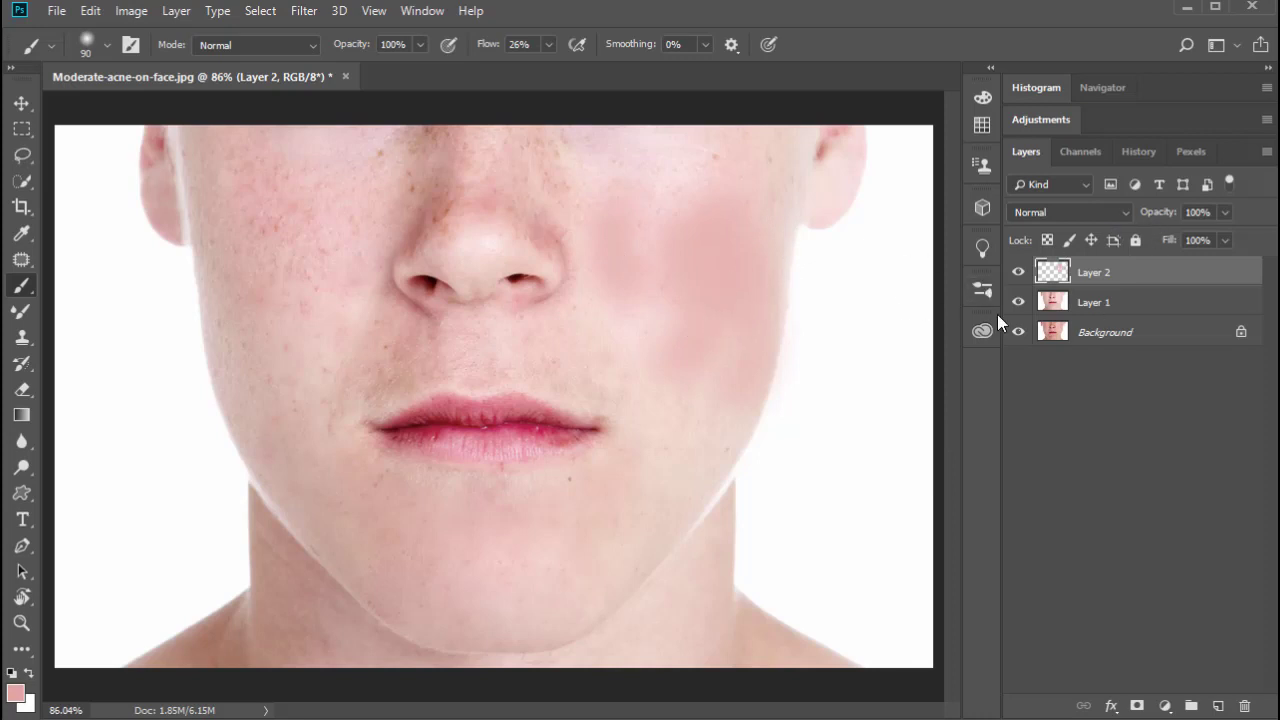
key(ctrl+a)
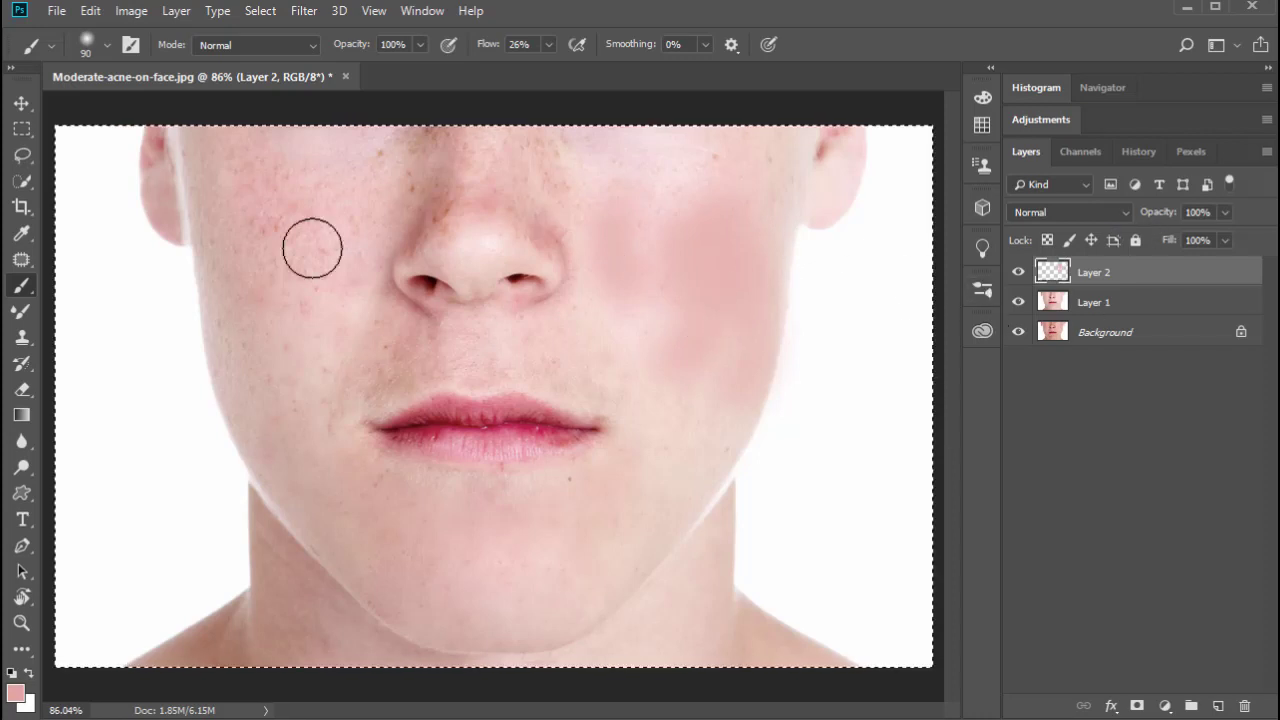
key(Delete)
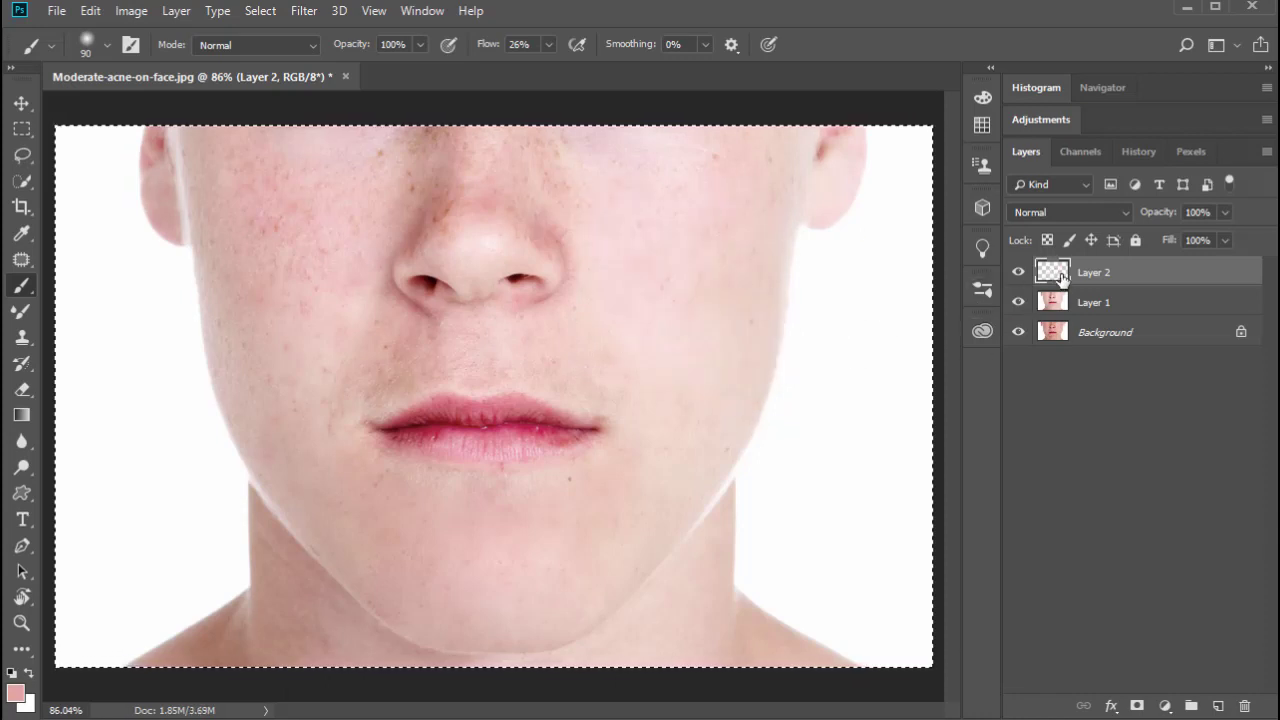
Step: Enlarge the brush to 200 px and paint the pink tone over both cheeks, the upper lip area and the chin on Layer 2
key(bracketright)
key(bracketright)
key(bracketright)
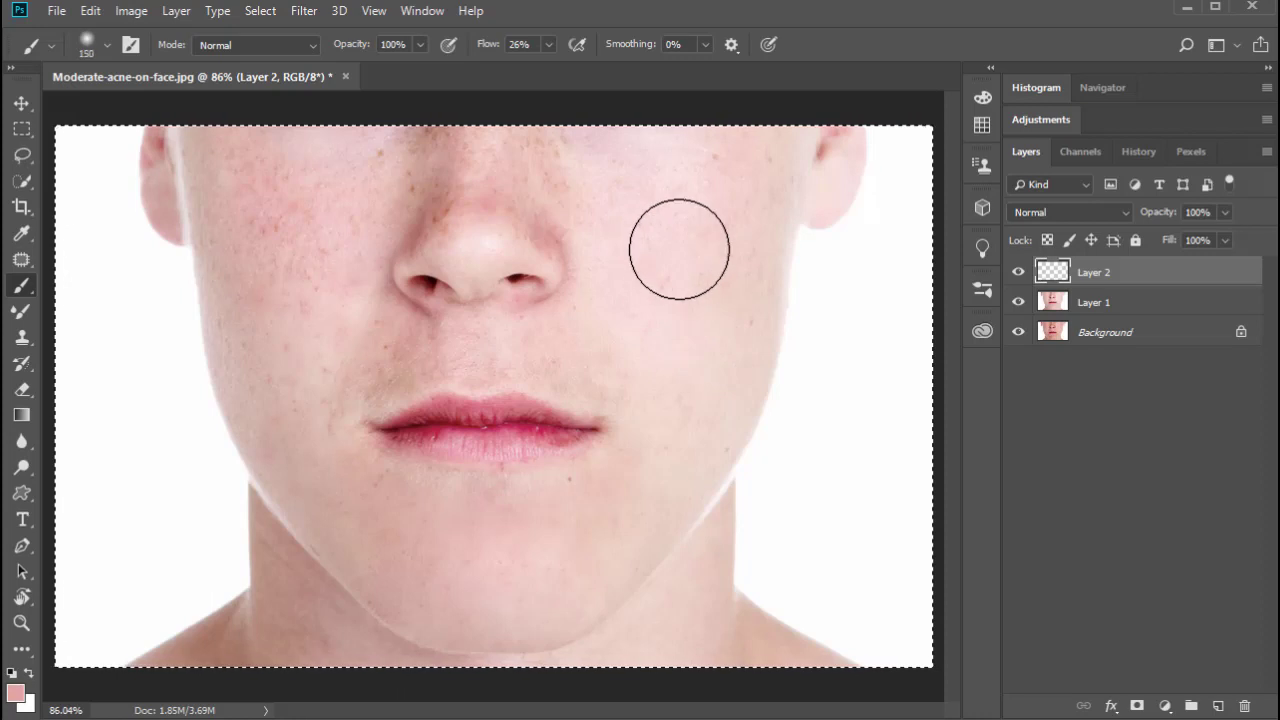
key(bracketright)
key(bracketright)
mouse_move(712, 243)
mouse_down()
mouse_move(707, 332)
mouse_move(667, 381)
mouse_move(624, 250)
mouse_move(638, 214)
mouse_move(704, 207)
mouse_move(773, 404)
mouse_move(718, 563)
mouse_move(689, 299)
mouse_move(615, 225)
mouse_up()
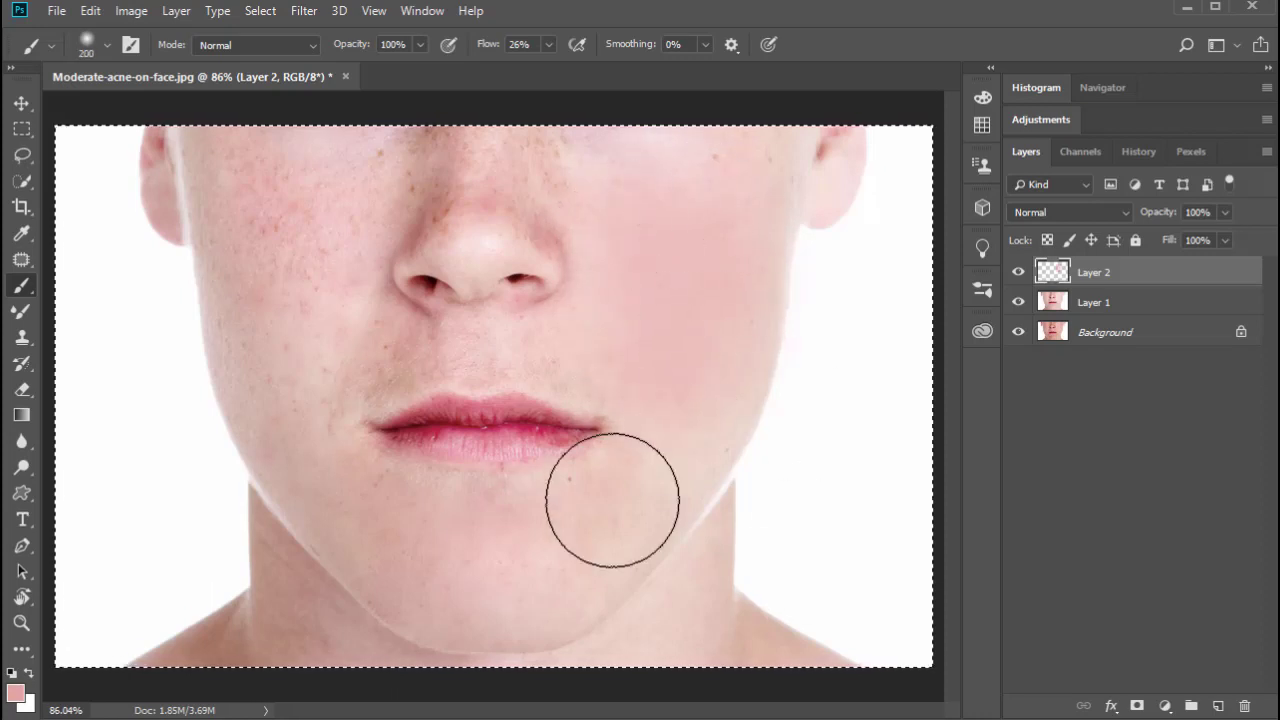
mouse_move(612, 500)
mouse_down()
mouse_move(573, 400)
mouse_move(647, 231)
mouse_move(536, 240)
mouse_move(584, 354)
mouse_move(441, 350)
mouse_up()
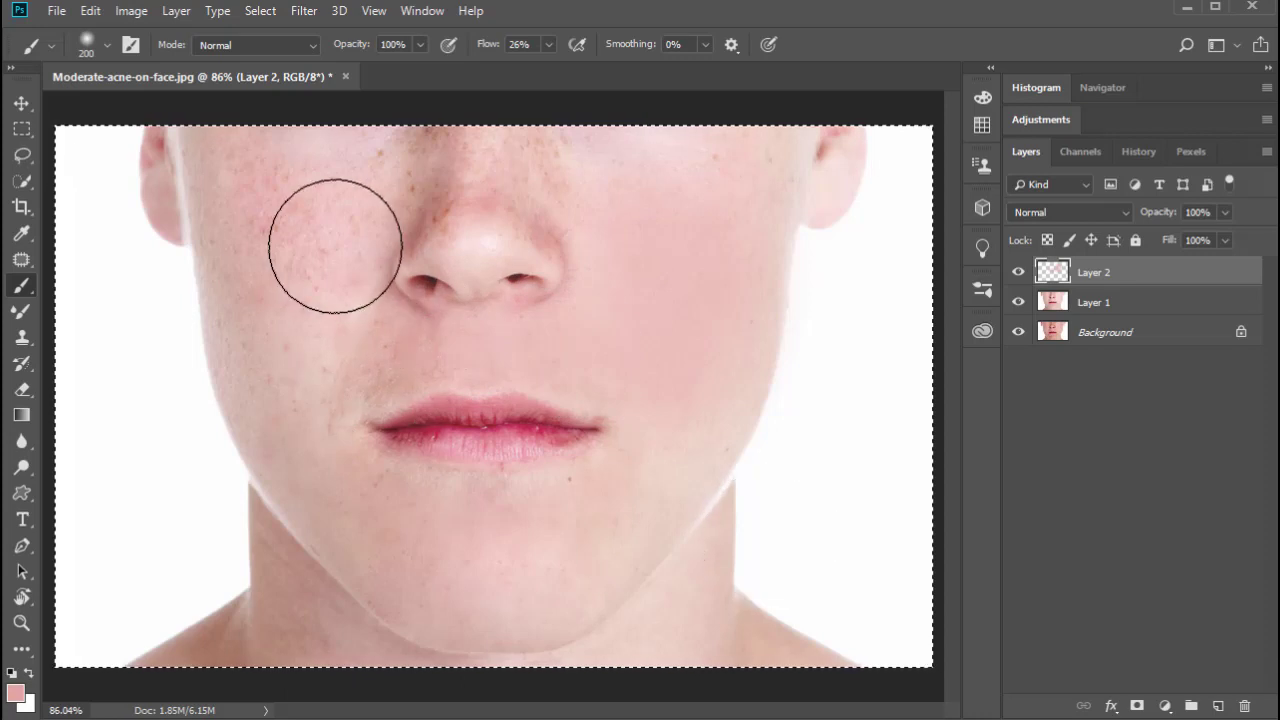
mouse_move(335, 245)
mouse_down()
mouse_move(255, 230)
mouse_move(292, 339)
mouse_move(304, 449)
mouse_move(299, 346)
mouse_move(359, 262)
mouse_up()
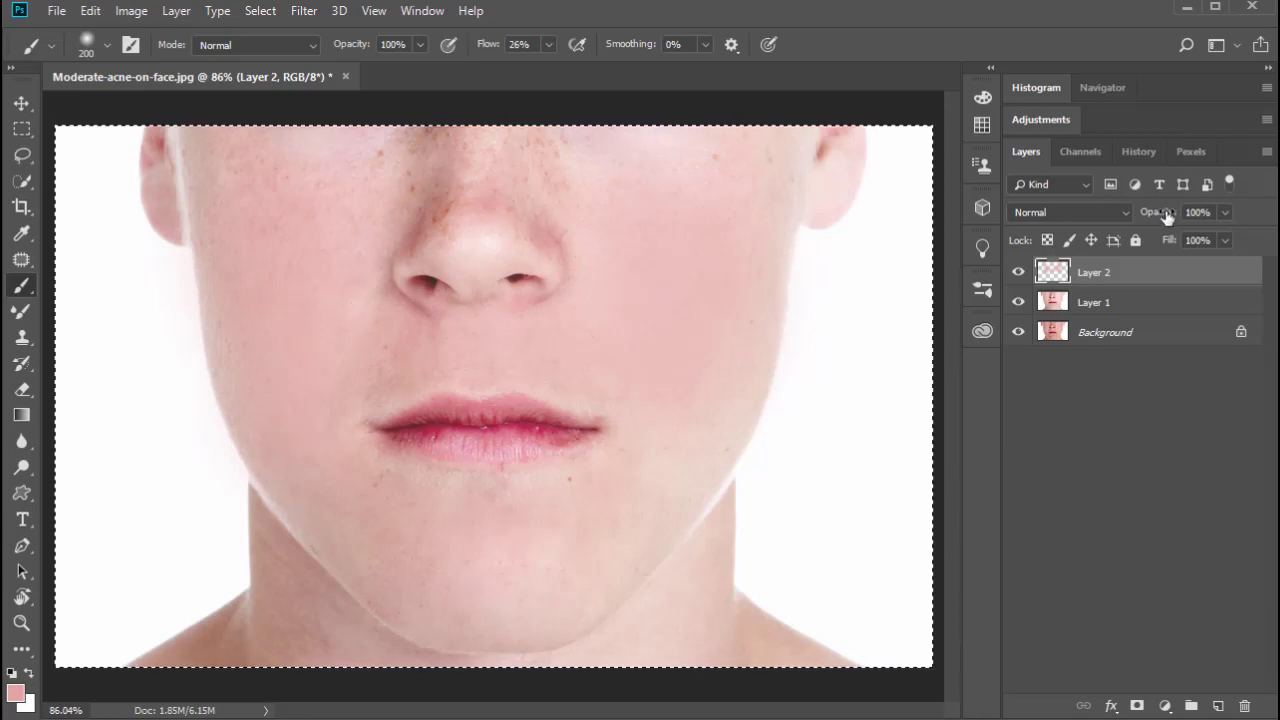
Step: Lower Layer 2's opacity to 42%, hiding and showing the layer to judge the tint
drag(1172, 219, 1146, 222)
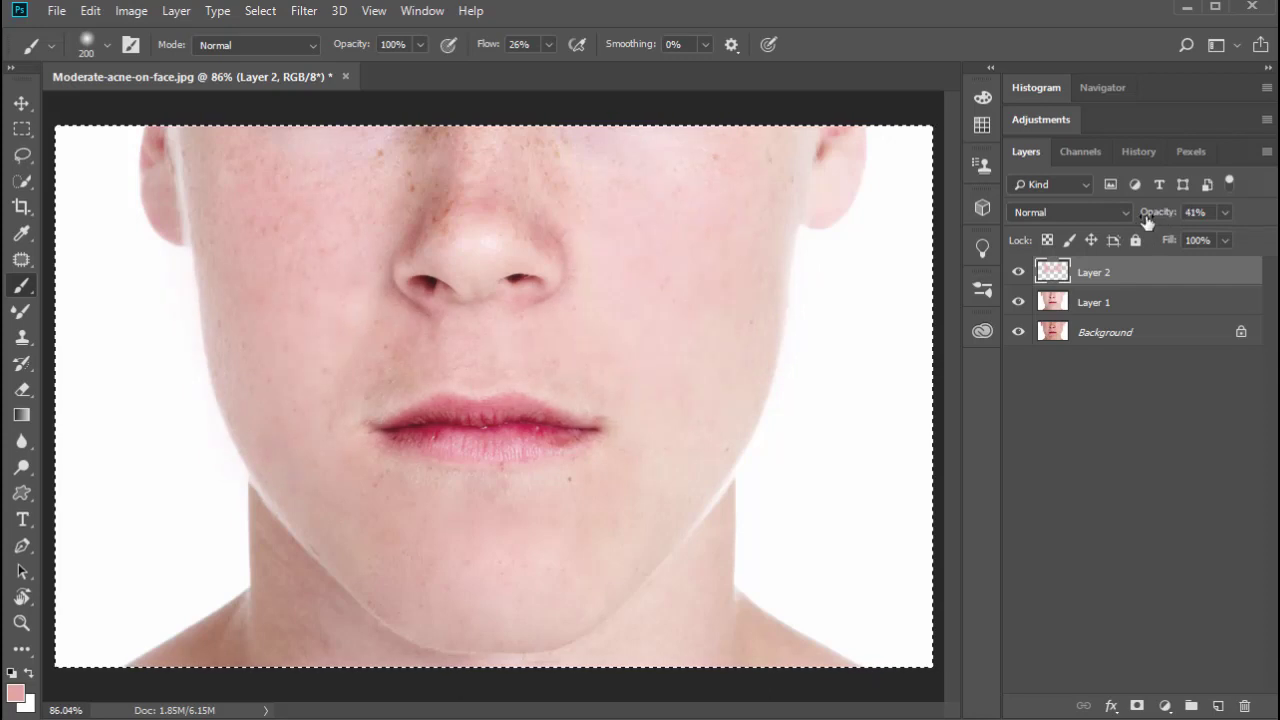
click(1019, 273)
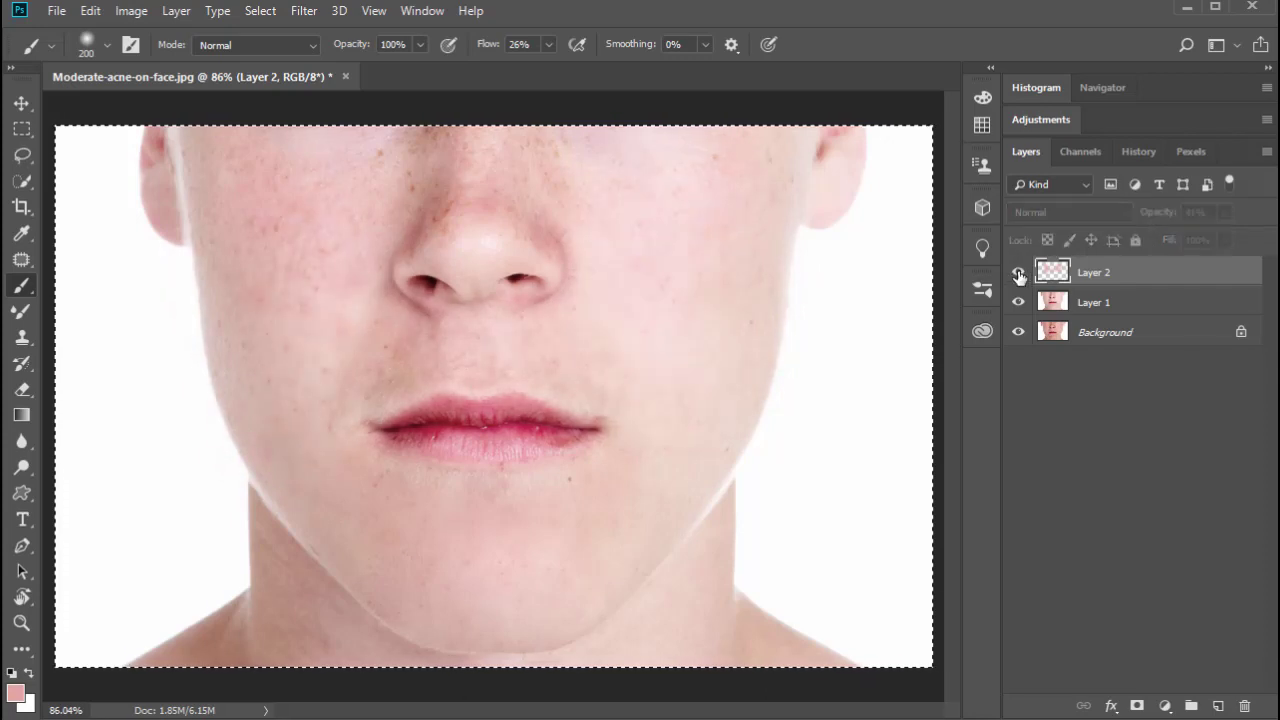
click(1019, 273)
click(1019, 273)
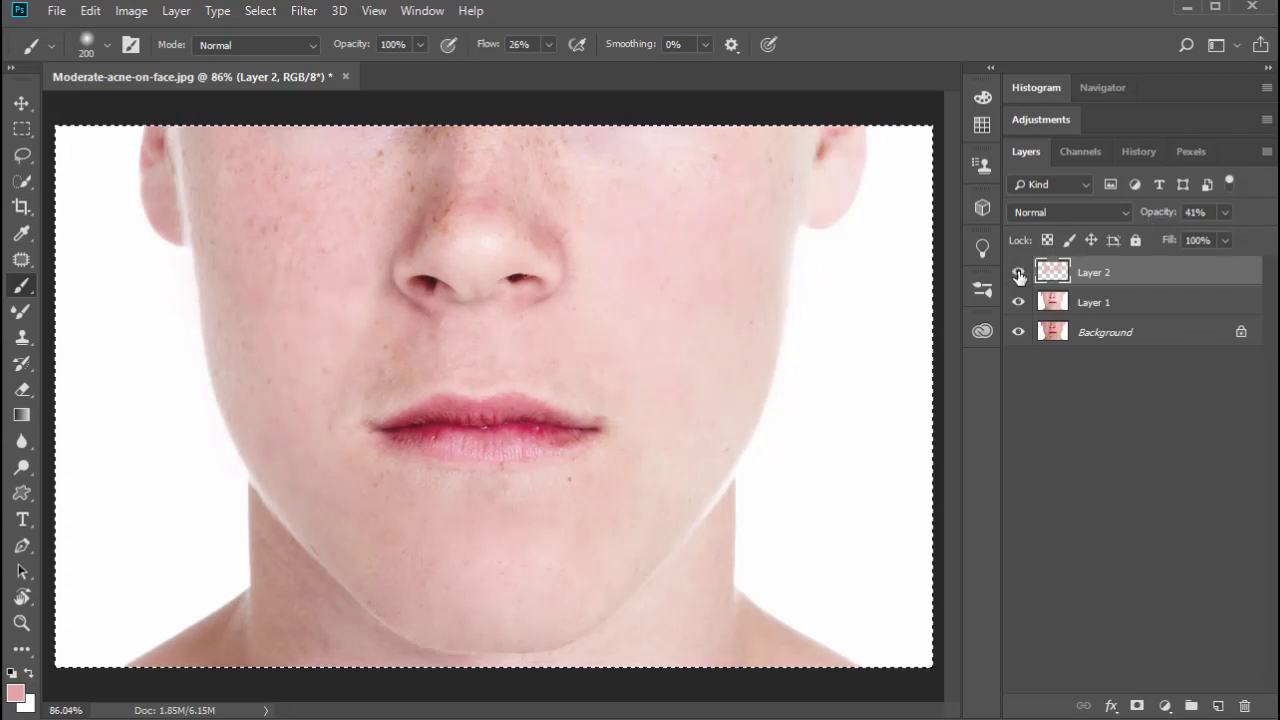
click(1019, 273)
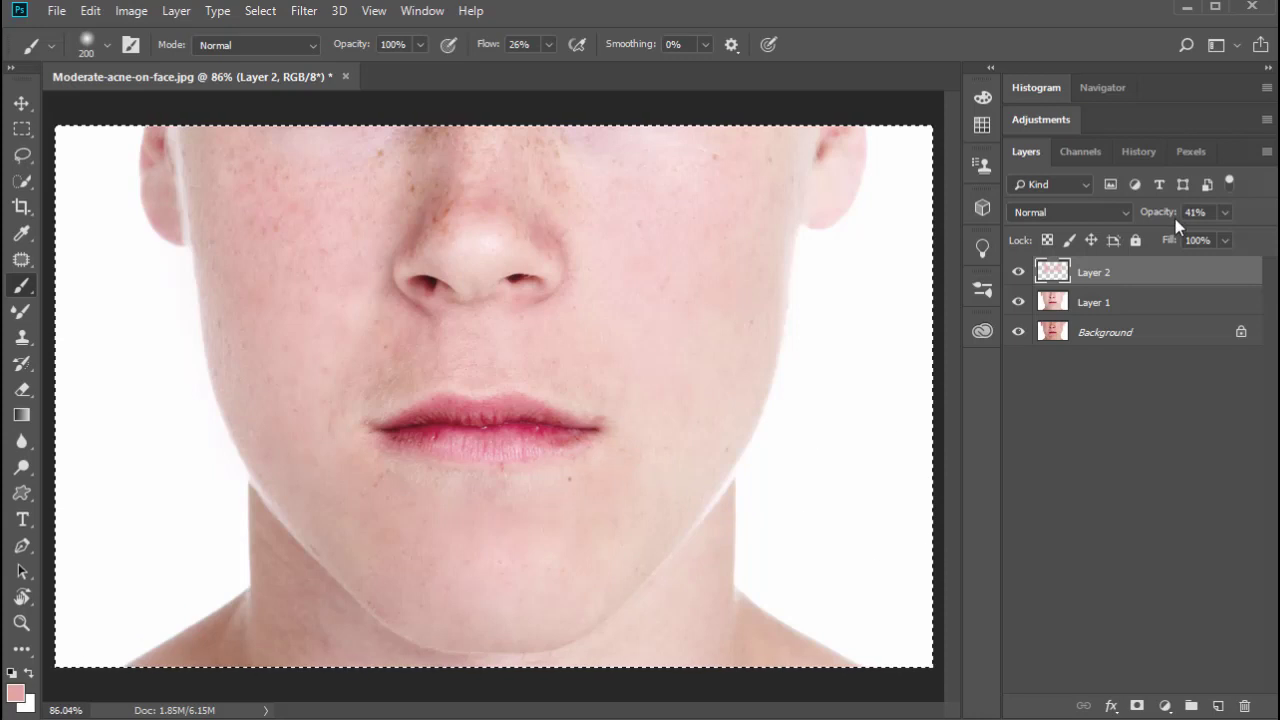
drag(1168, 220, 1146, 221)
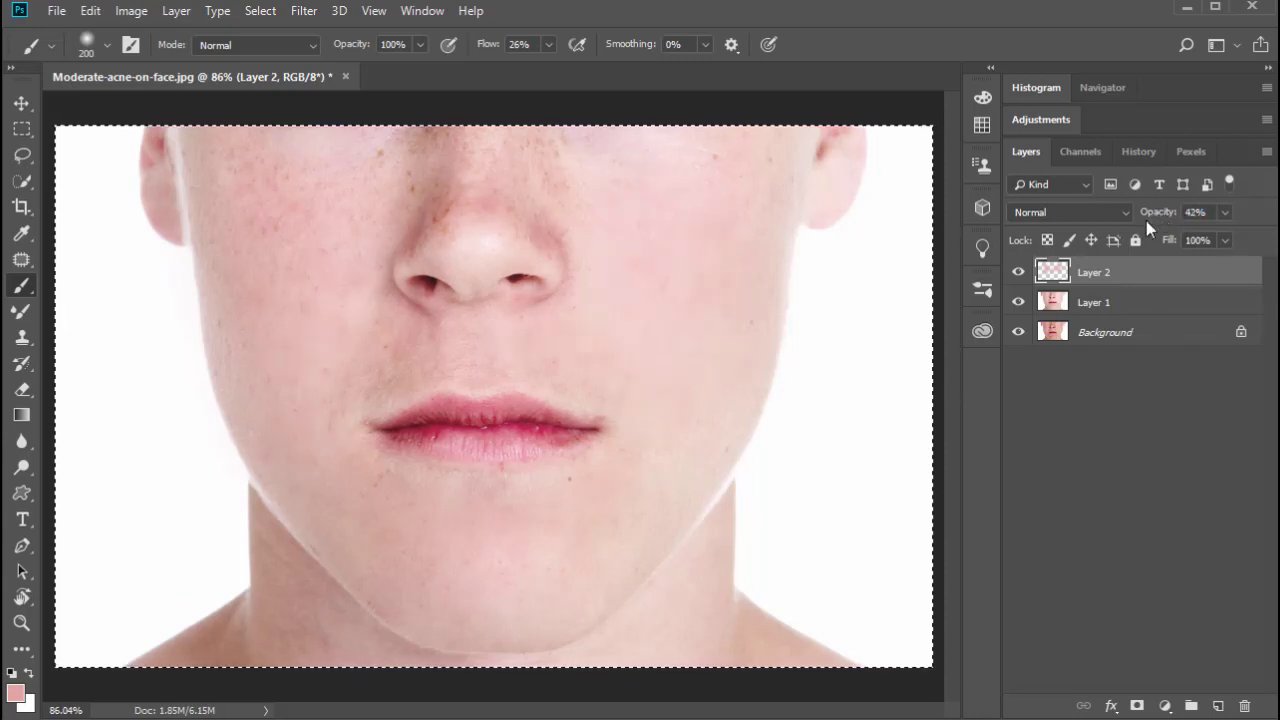
Step: Compare the retouched face with the original by hiding and showing both Layer 2 and Layer 1
click(1018, 273)
click(1018, 303)
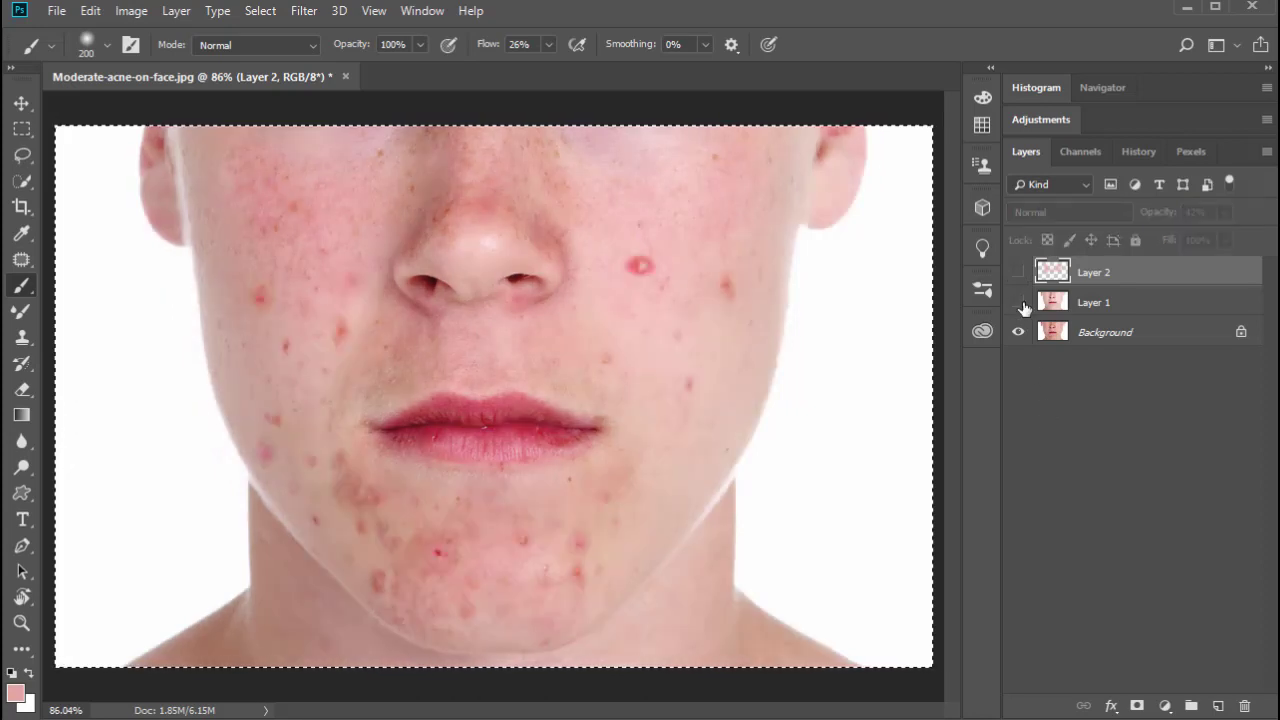
drag(1018, 303, 1018, 272)
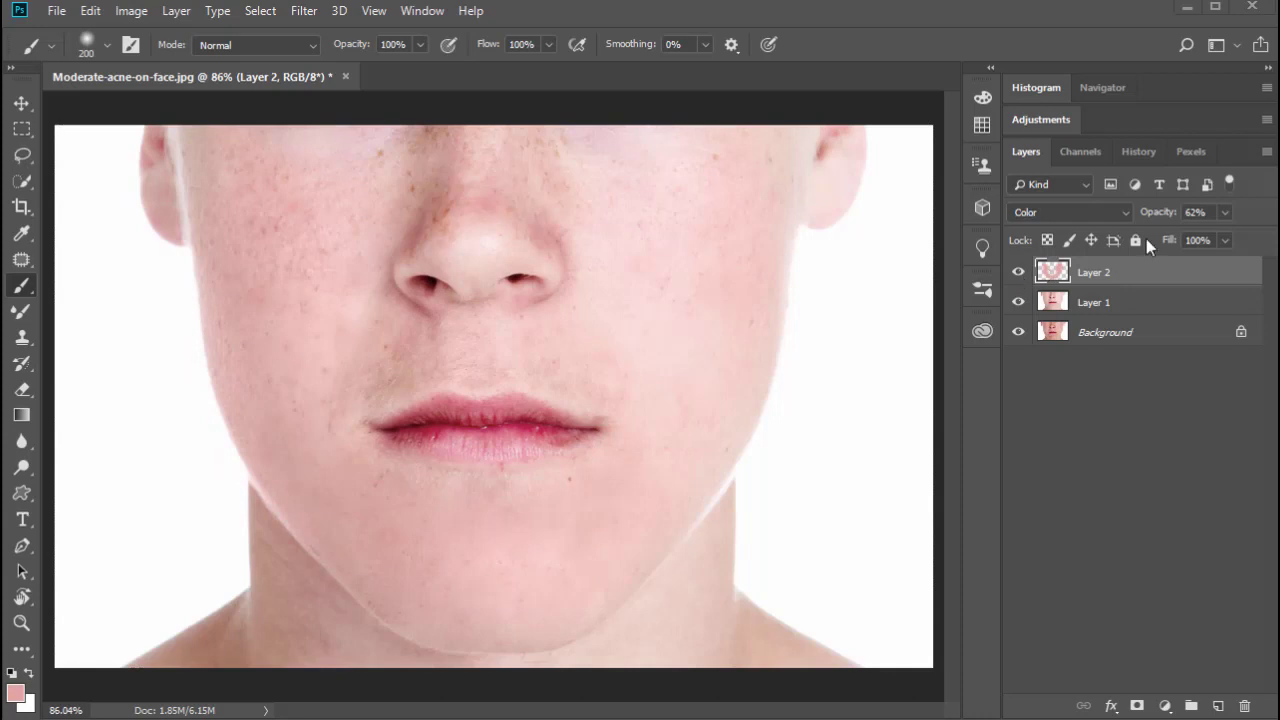
Step: Try Layer 2 in Normal mode, raise its opacity to 100%, and set its blend mode back to Color
click(1051, 214)
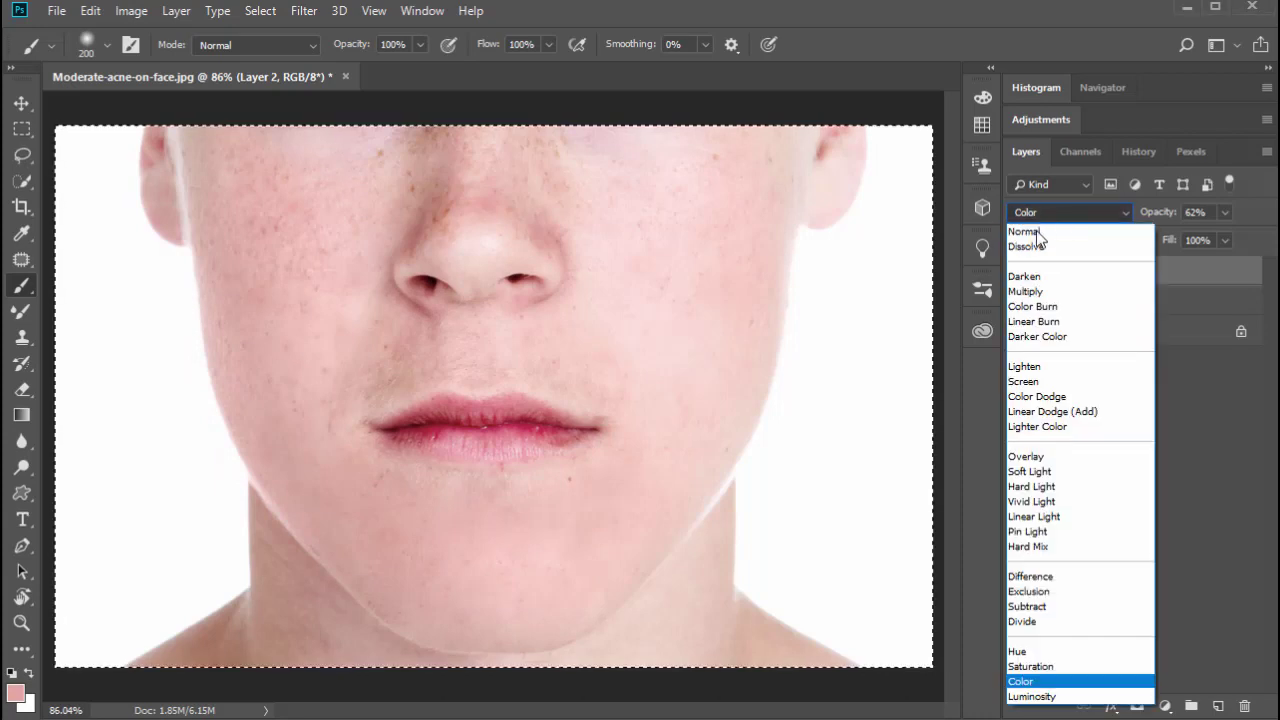
click(1037, 233)
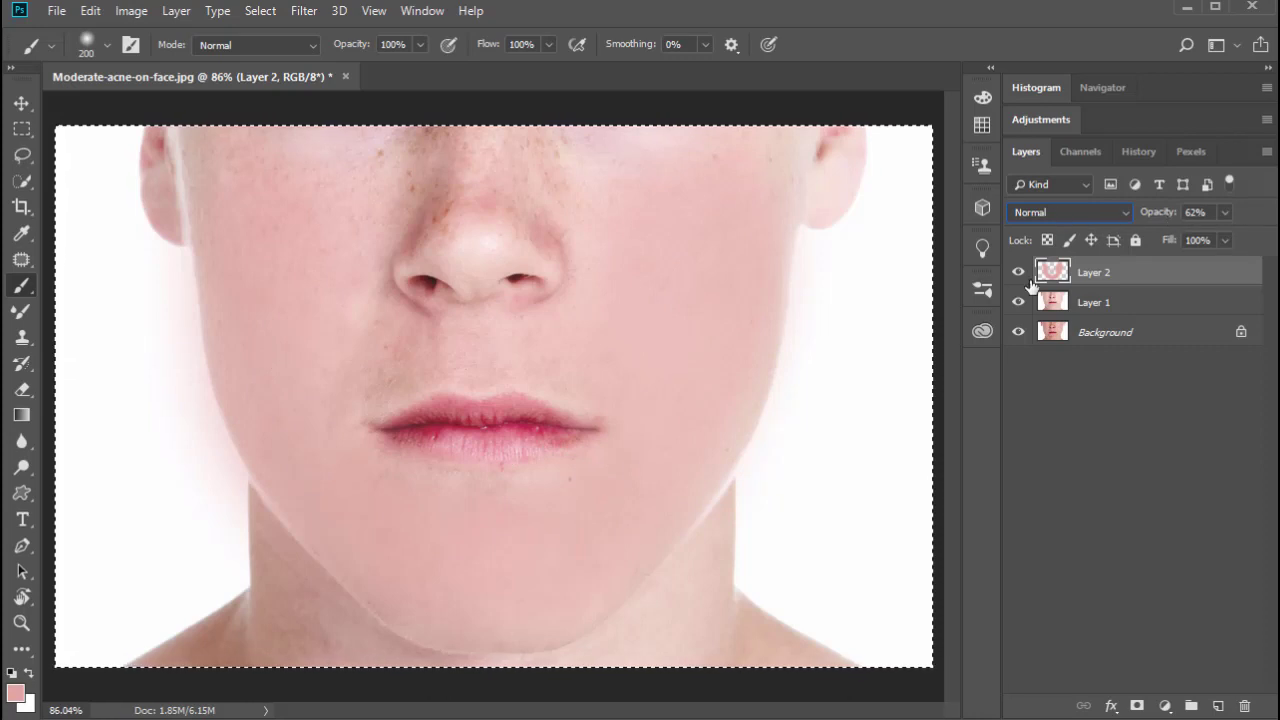
drag(1157, 215, 1236, 225)
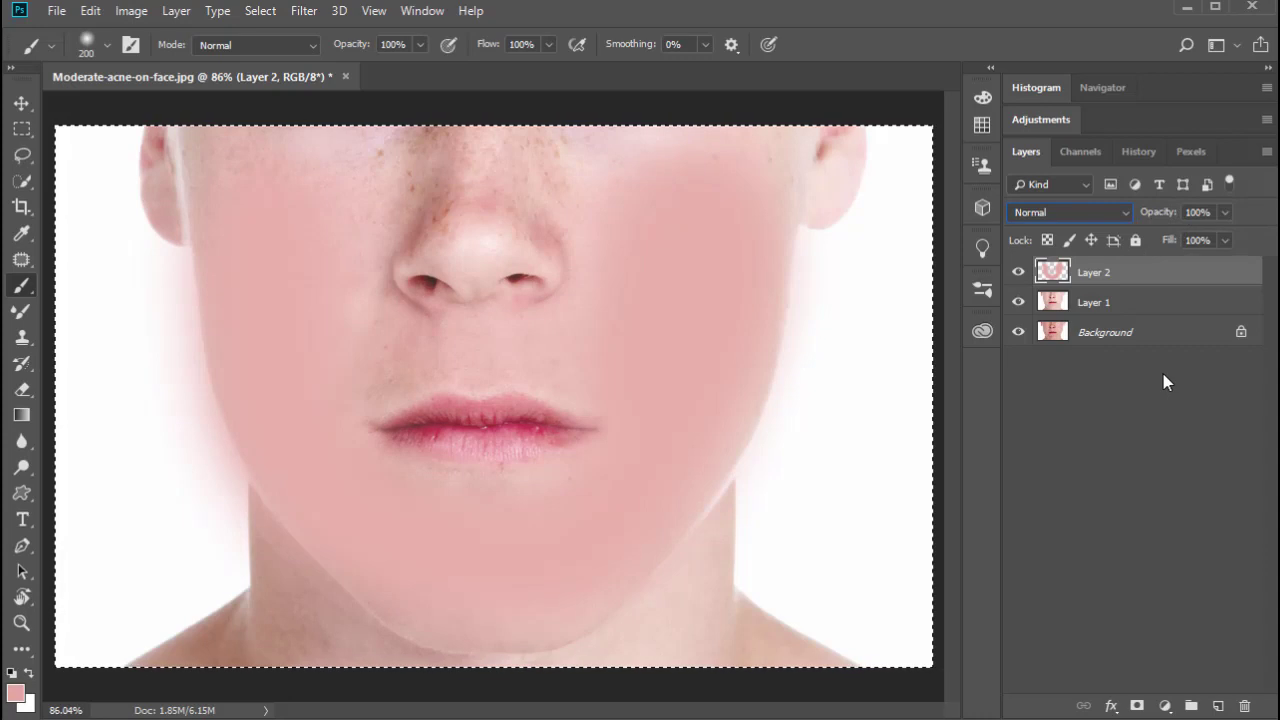
click(1065, 213)
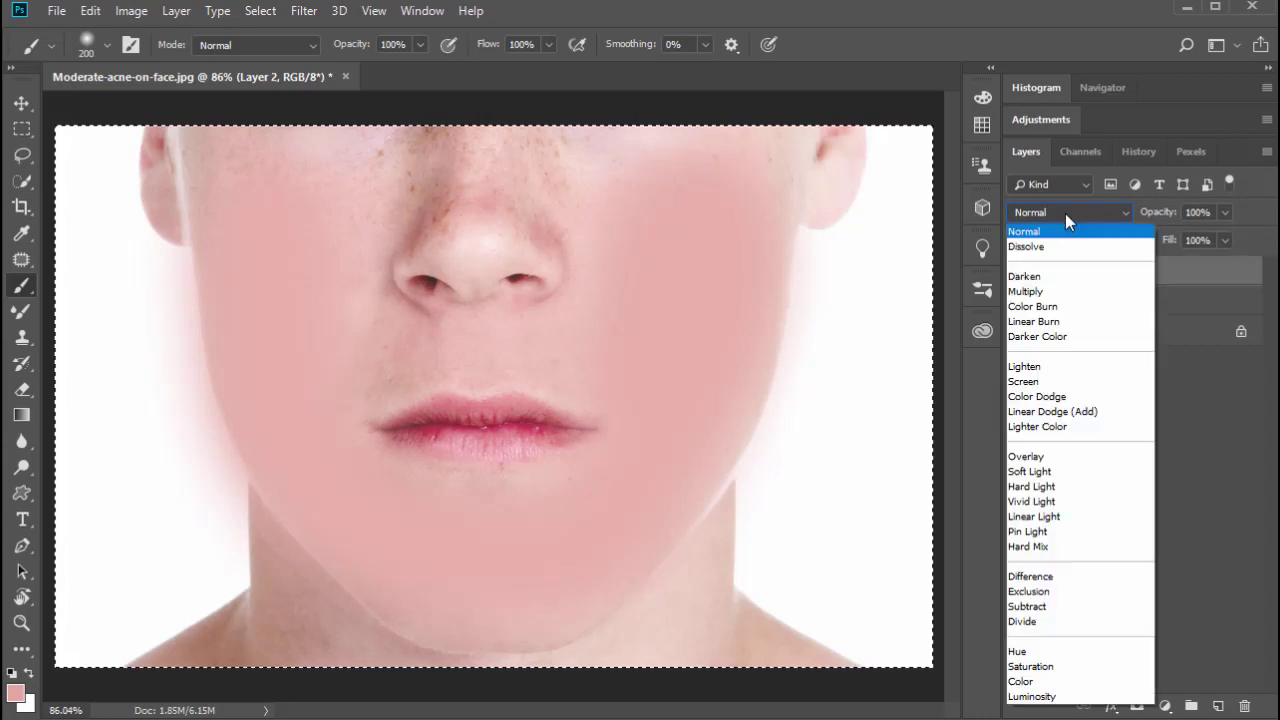
click(1048, 681)
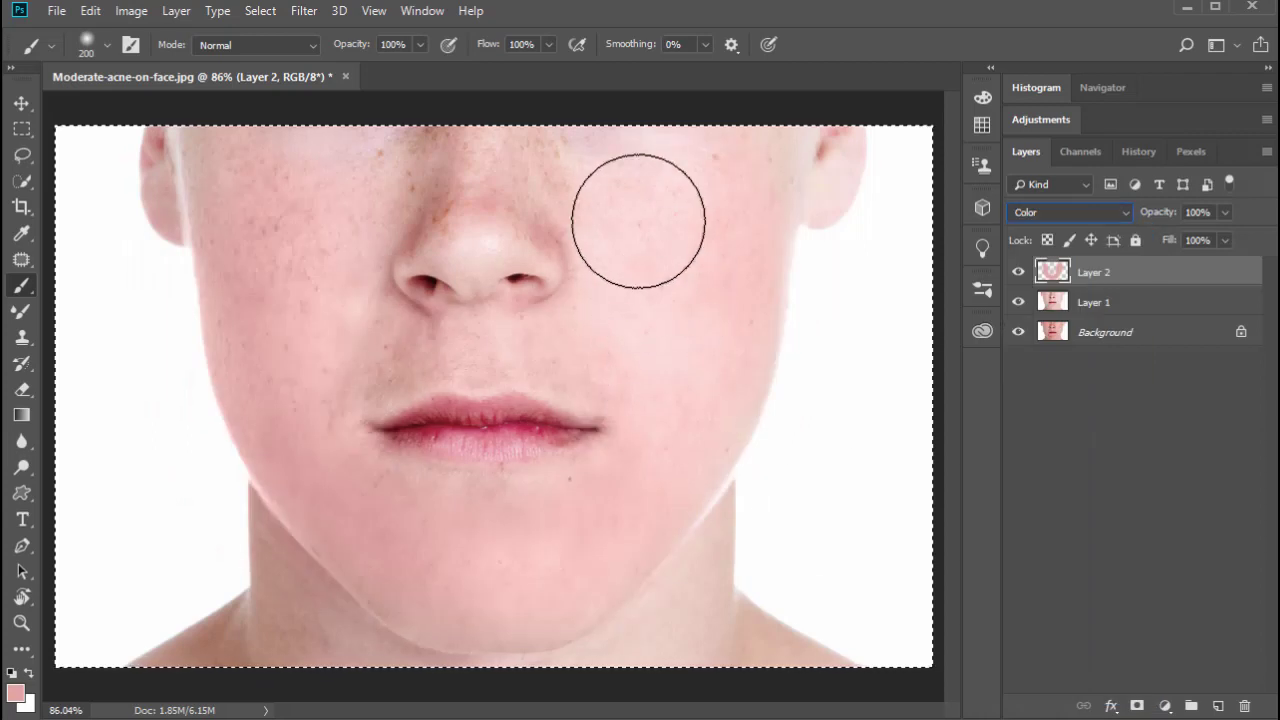
Step: Hide and show Layer 2 to compare the skin with and without the Color tint
click(1018, 272)
click(1019, 274)
click(1019, 274)
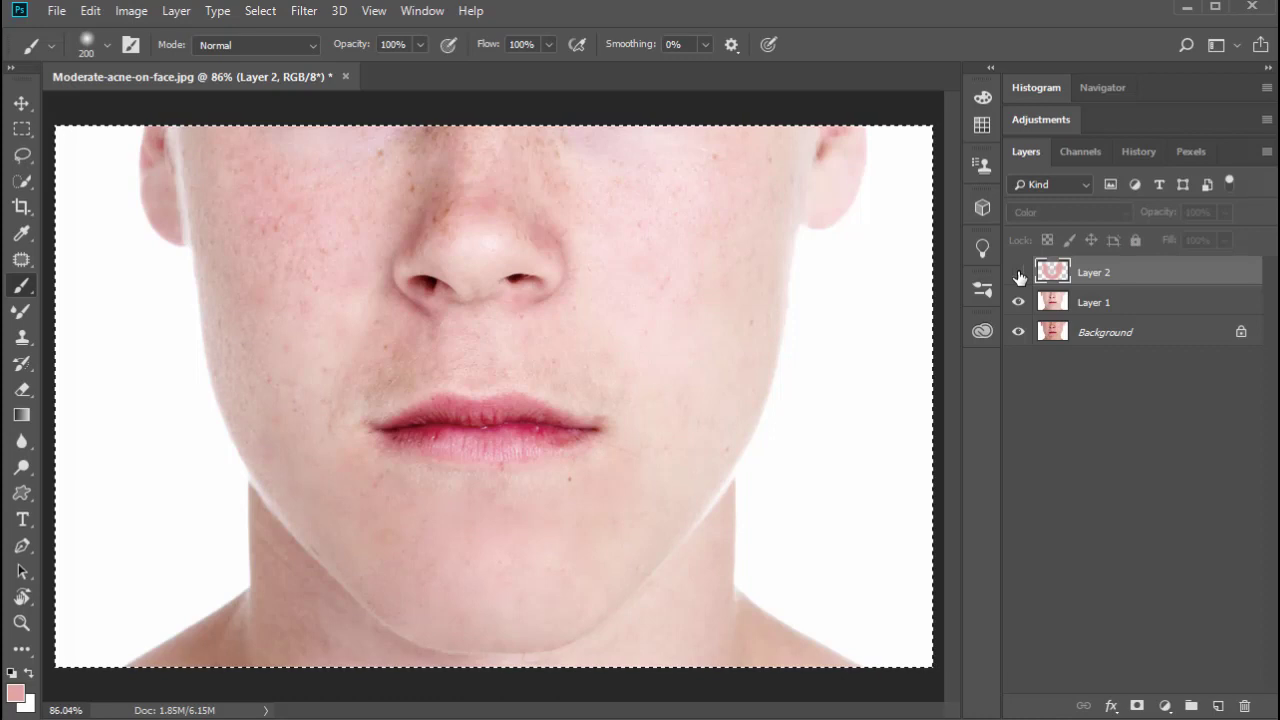
click(1019, 274)
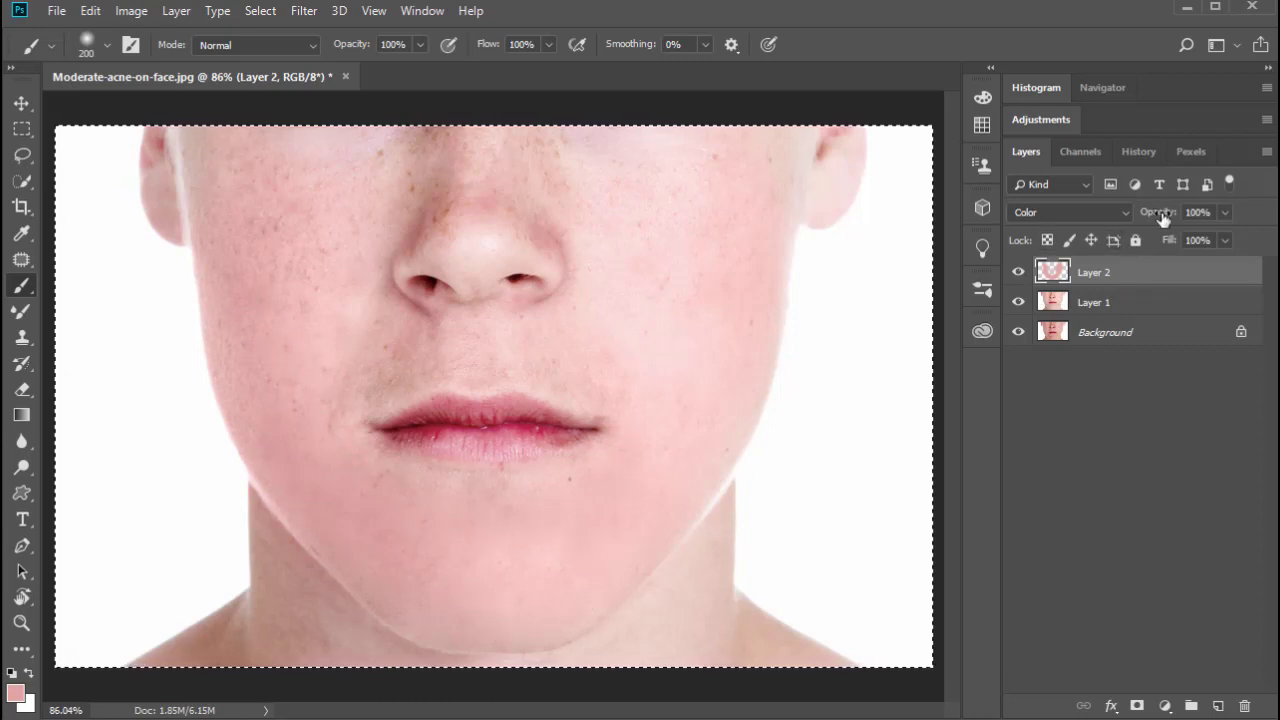
Step: Try Layer 2 at 86% opacity, toggling its visibility to compare, and return it to 100%
drag(1160, 219, 1150, 220)
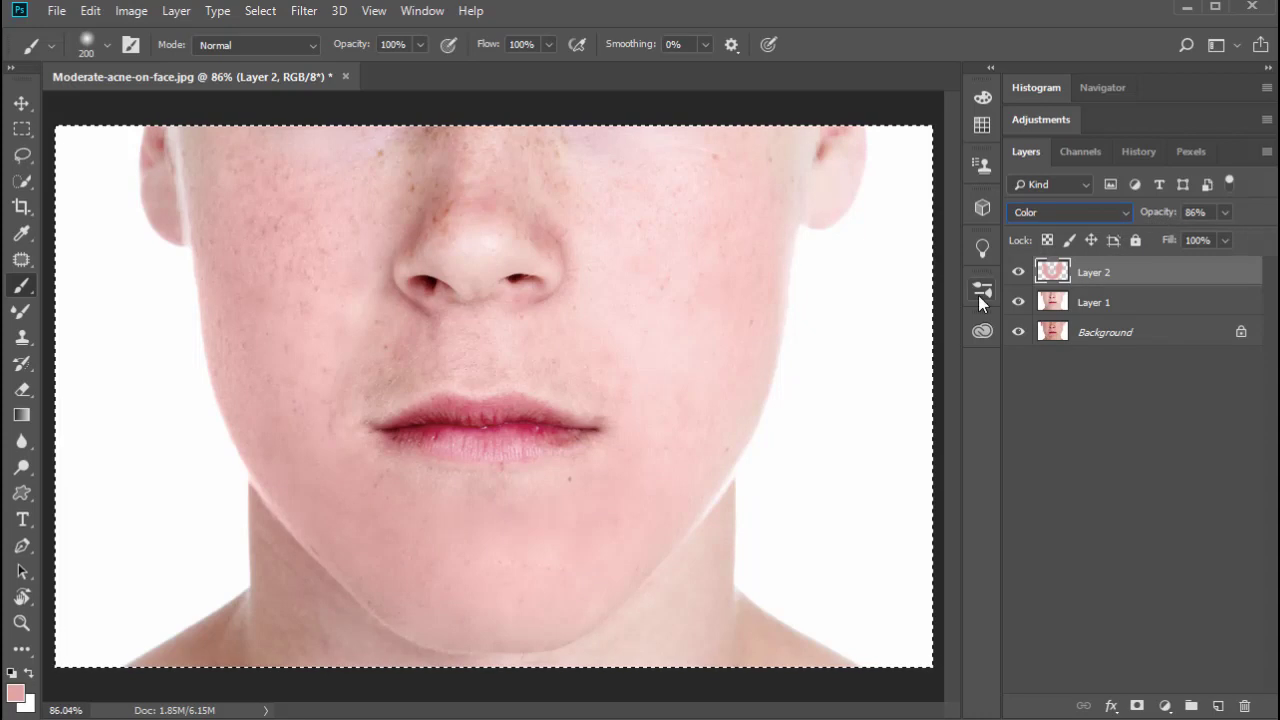
click(1020, 271)
click(1020, 272)
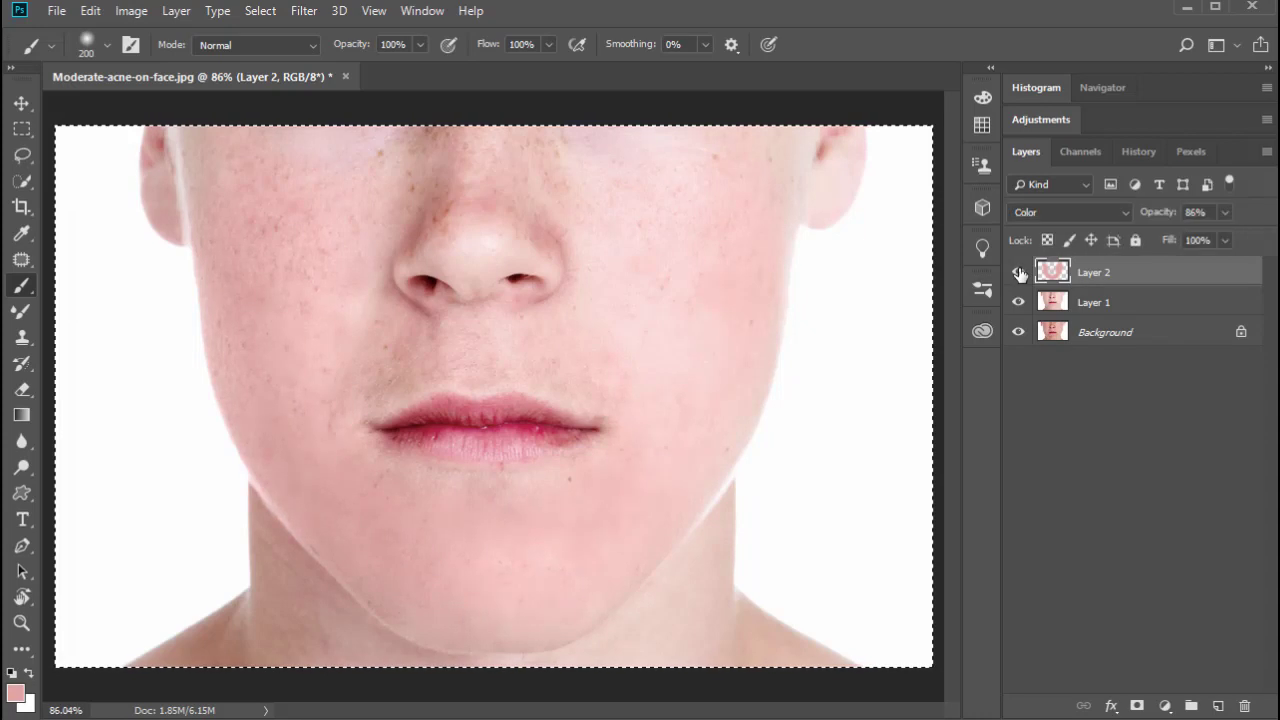
click(1020, 273)
click(1020, 273)
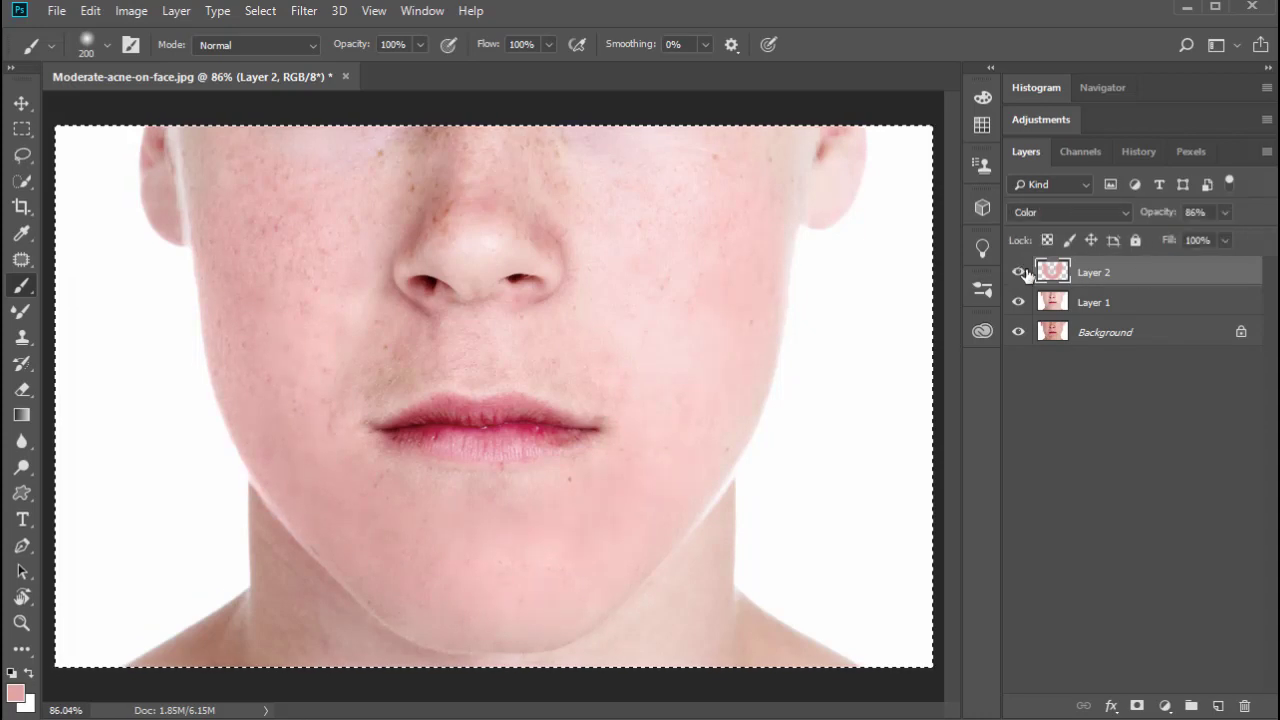
mouse_move(1165, 220)
mouse_down()
mouse_move(1140, 218)
mouse_move(1177, 220)
mouse_up()
Step: Add a layer mask to Layer 2 and paint it black at 21% brush opacity over the chin to soften the tint
click(1137, 707)
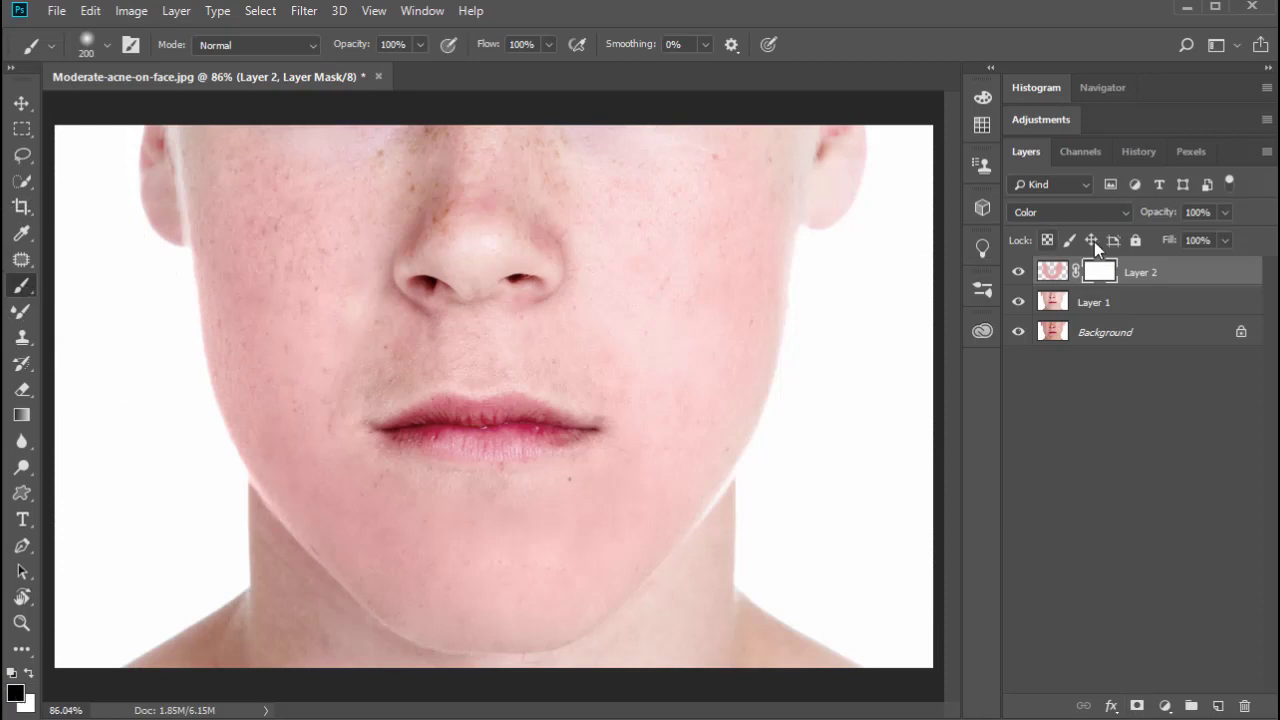
click(419, 45)
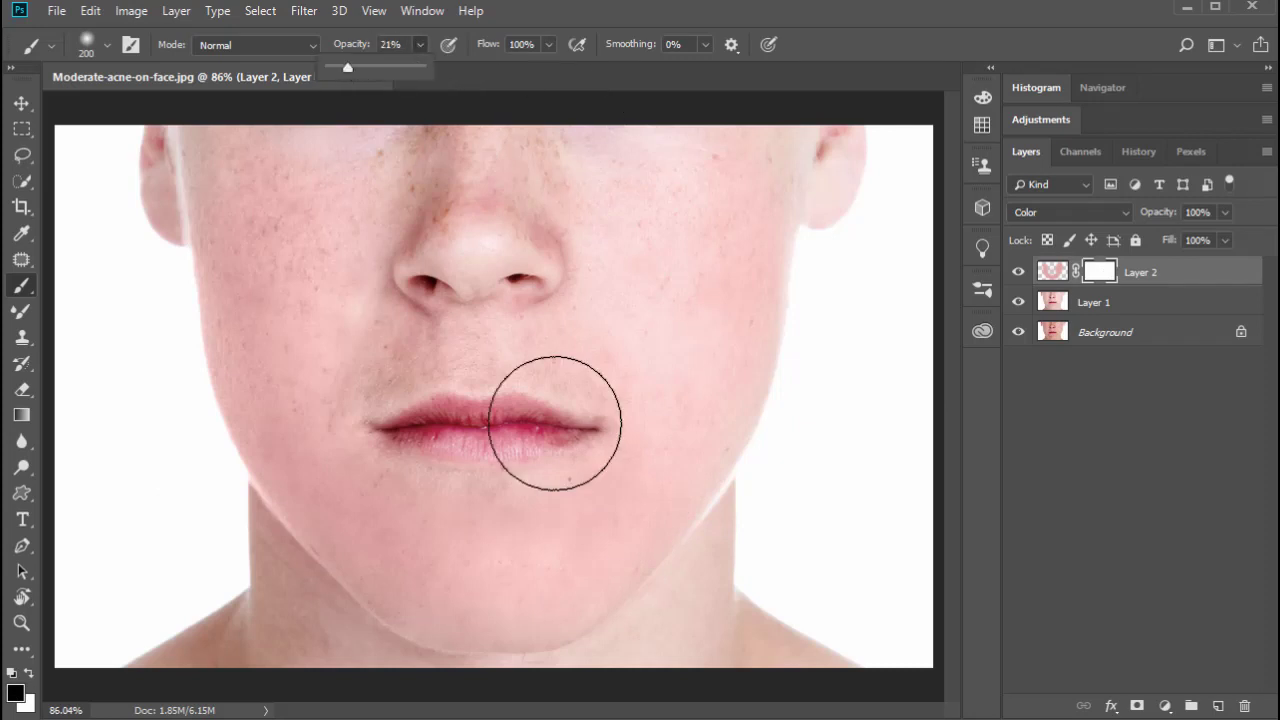
mouse_move(620, 499)
mouse_down()
mouse_move(511, 550)
mouse_move(440, 540)
mouse_up()
mouse_move(370, 522)
mouse_down()
mouse_move(554, 571)
mouse_move(639, 504)
mouse_move(596, 540)
mouse_move(378, 528)
mouse_move(362, 507)
mouse_move(638, 533)
mouse_move(641, 521)
mouse_move(459, 541)
mouse_up()
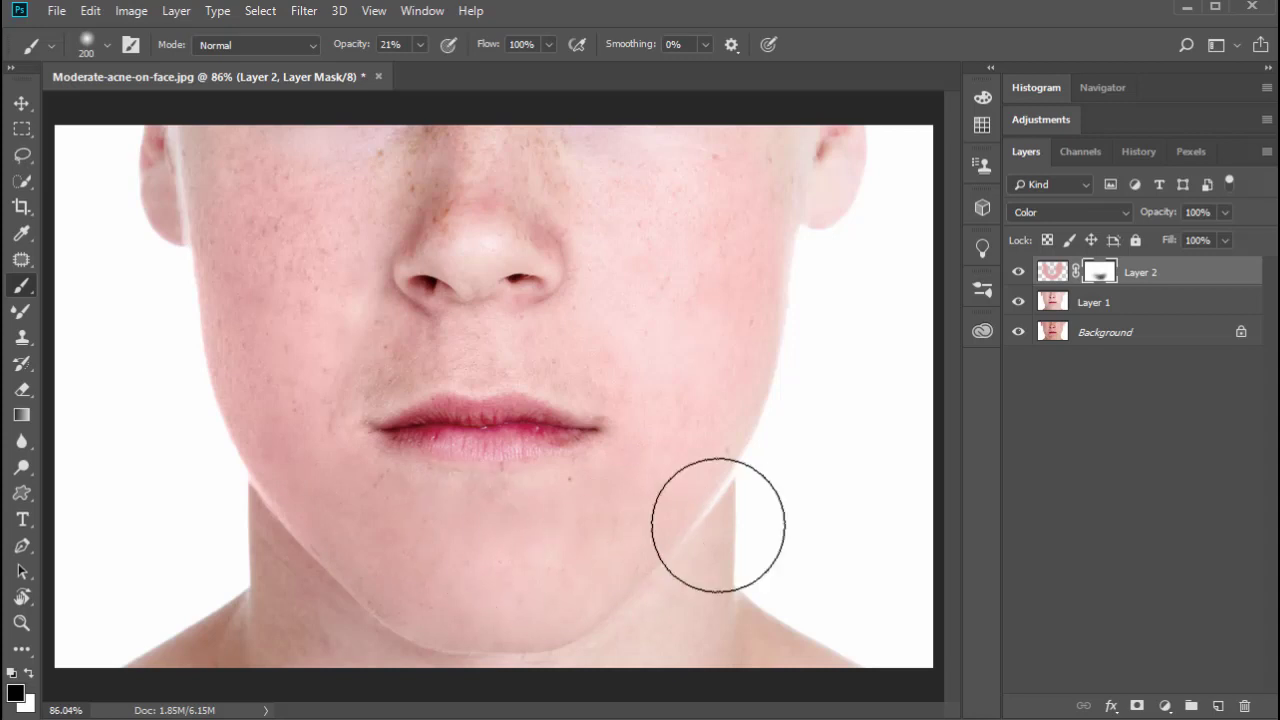
Step: Check the masked tint against the original photo by toggling the visibility of Layer 2 and Layer 1
click(1020, 276)
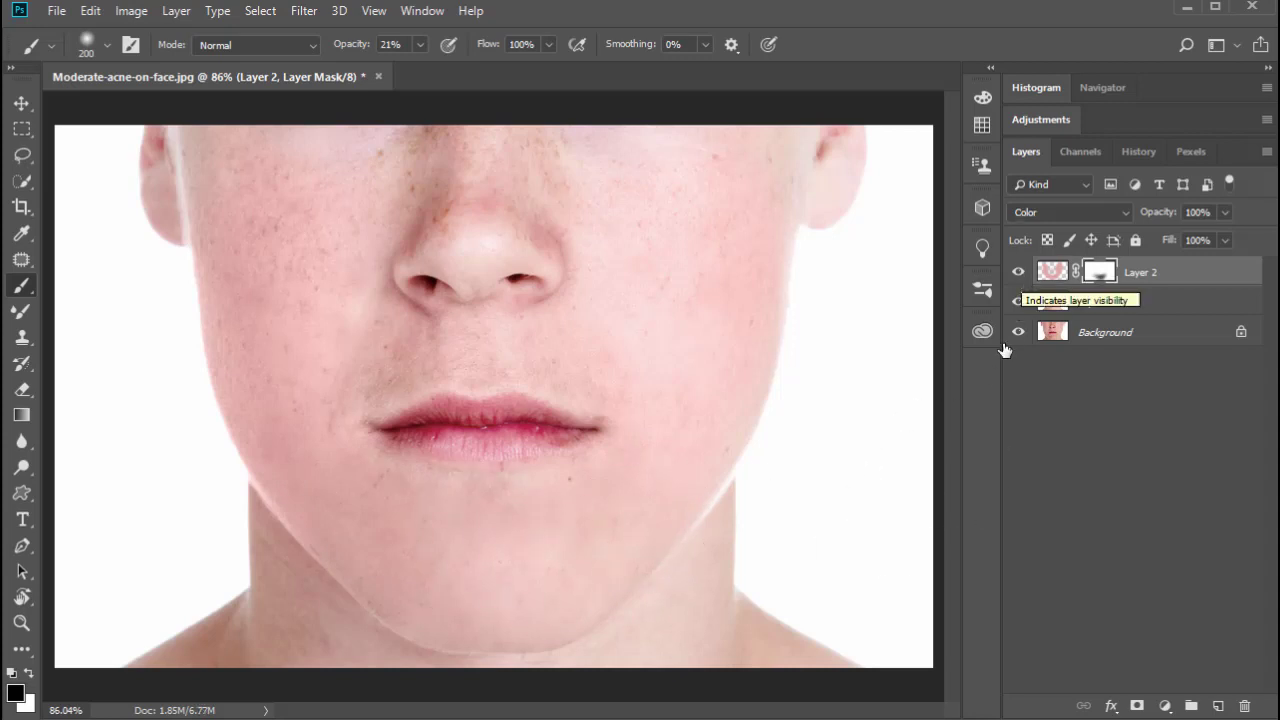
click(1018, 273)
click(1020, 302)
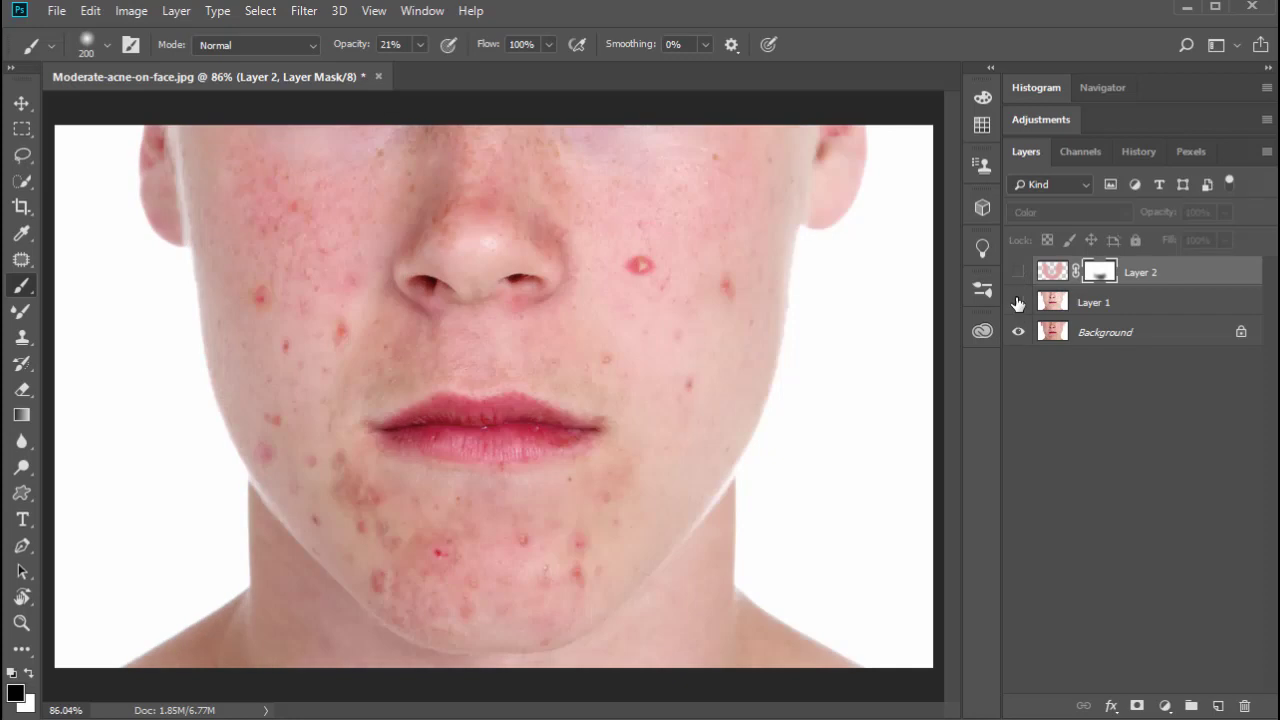
drag(1018, 303, 1018, 273)
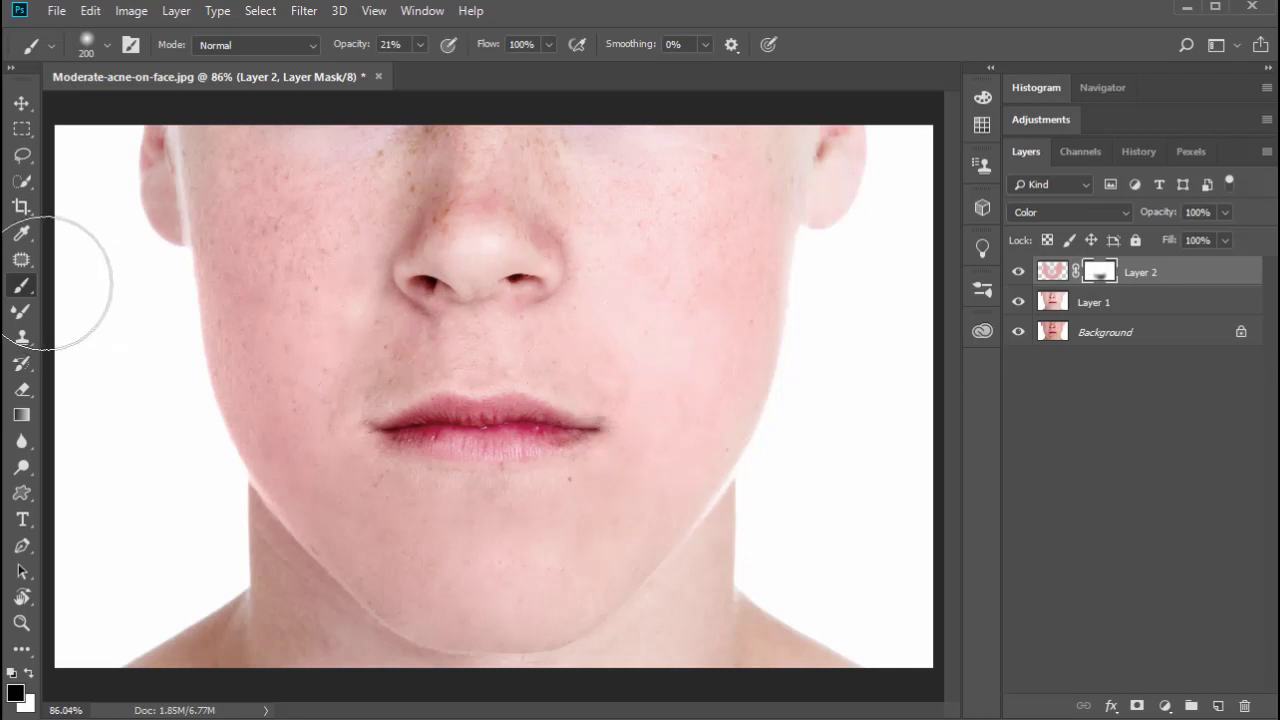
Step: Switch to the Patch Tool and deselect all layers
drag(22, 260, 55, 262)
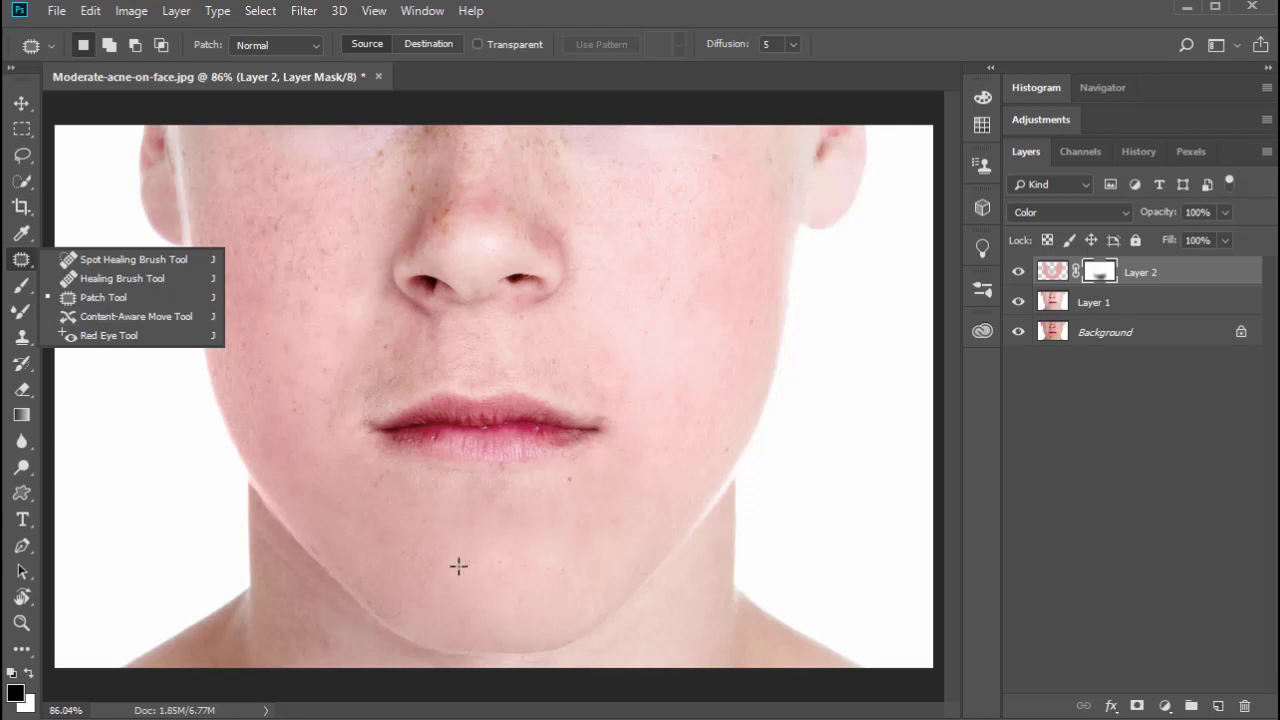
click(1093, 447)
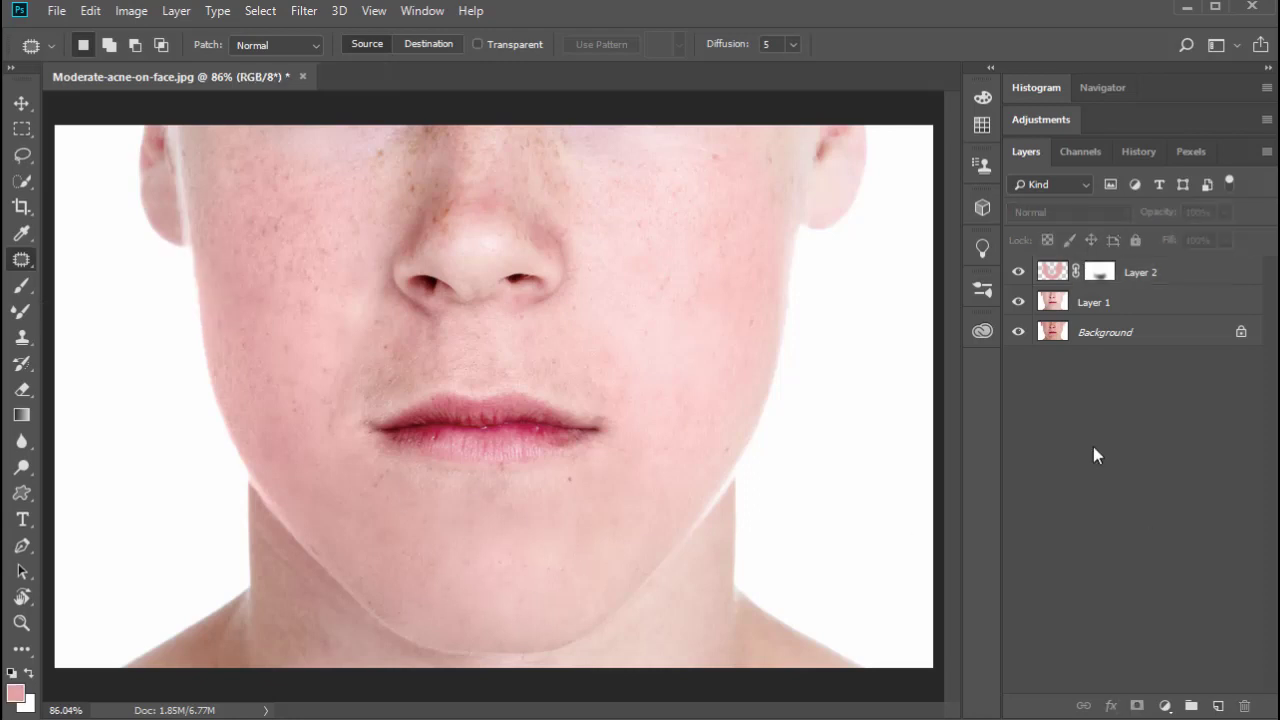